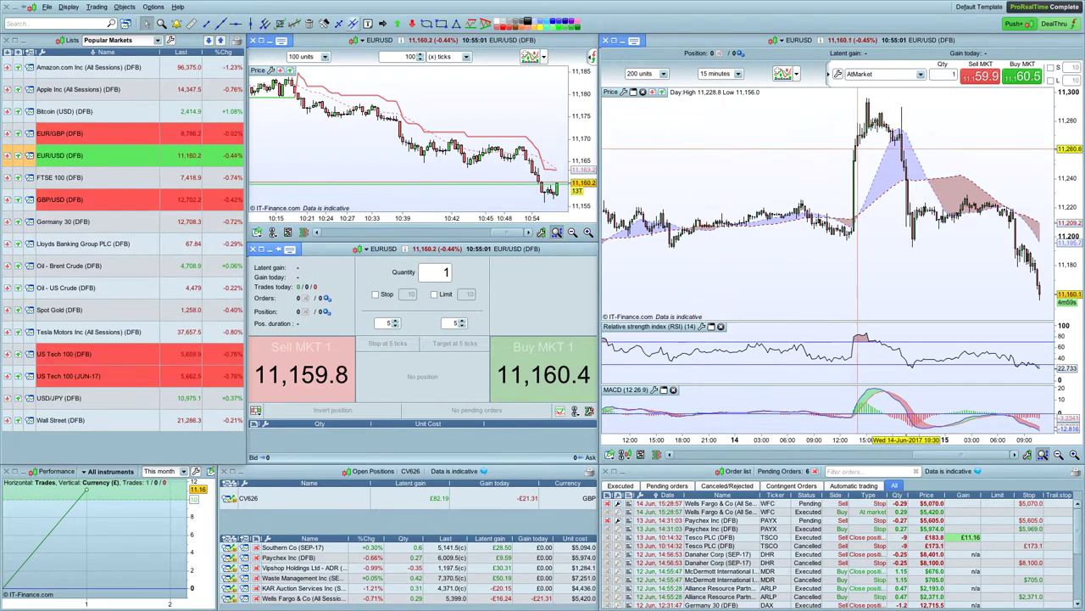
# Switch to the Chrome window showing the IG platform's Germany 30 daily chart
pyautogui.press('super+Tab')
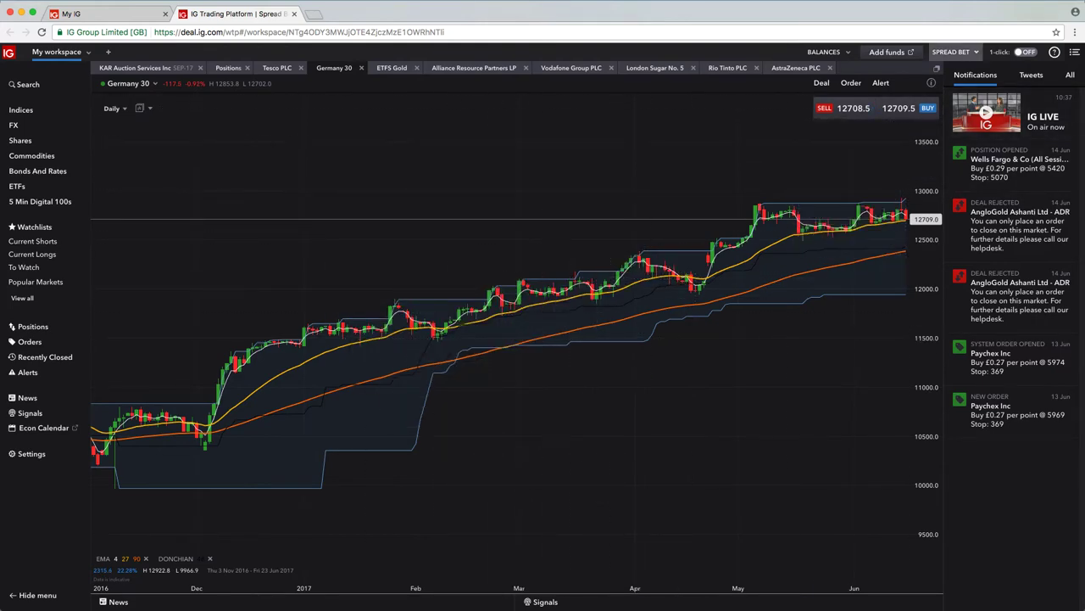
# Open My IG from the SPREAD BET account menu in a new tab
pyautogui.click(951, 51)
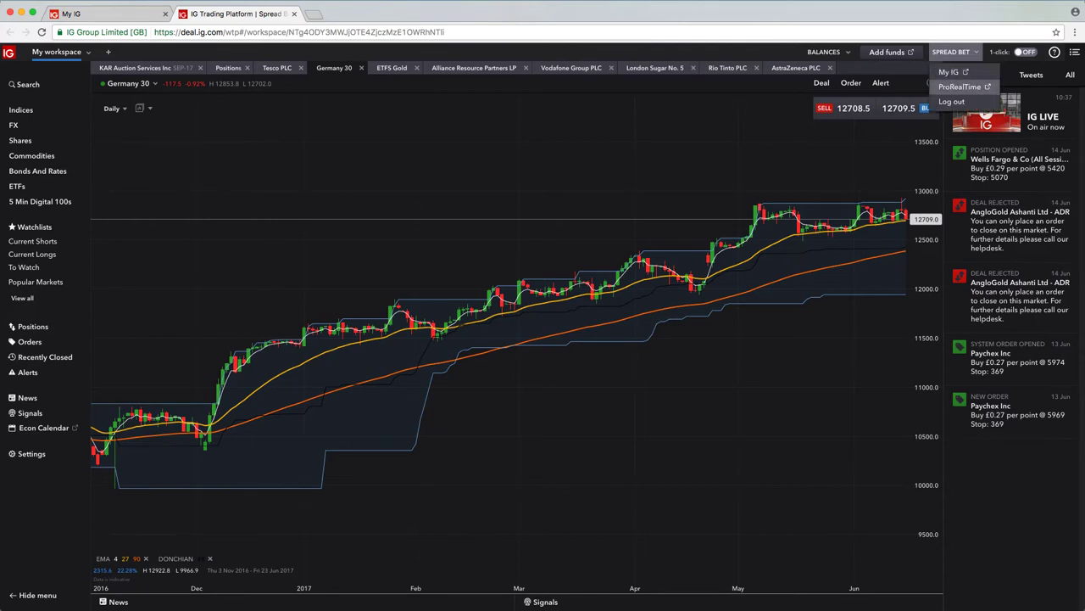
pyautogui.click(959, 87)
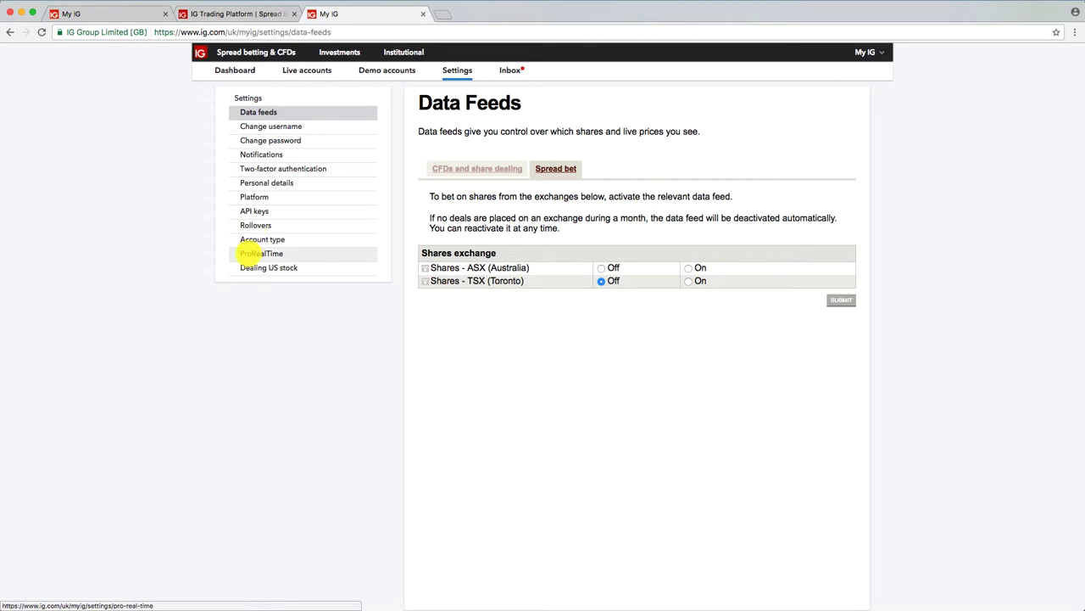
# Go to the ProRealTime page in the My IG settings sidebar
pyautogui.click(255, 253)
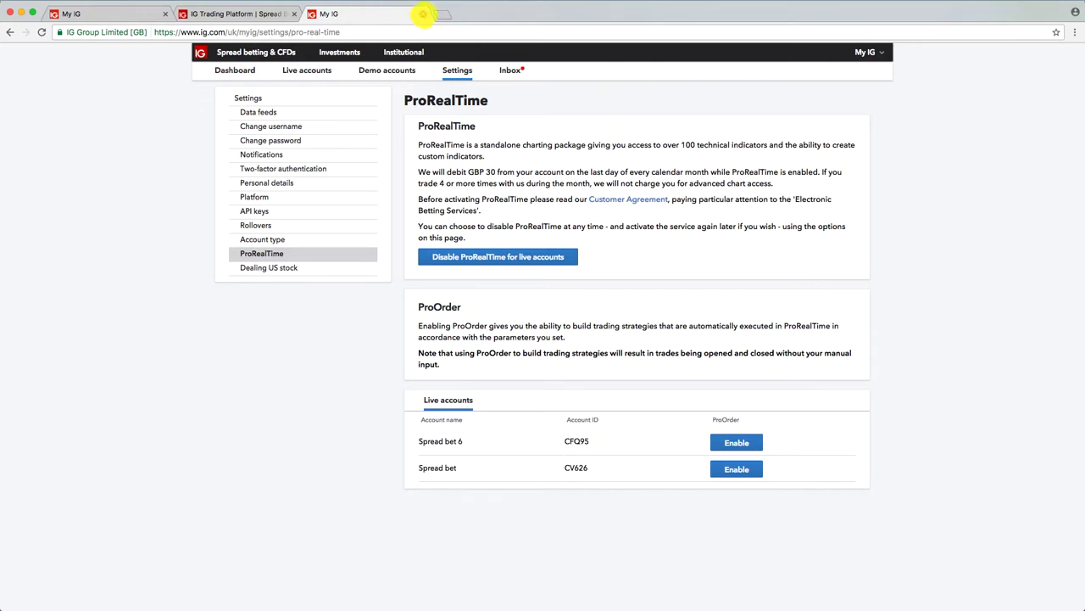
# Close the My IG tab, launch ProRealTime from SPREAD BET, and minimise Chrome
pyautogui.click(422, 13)
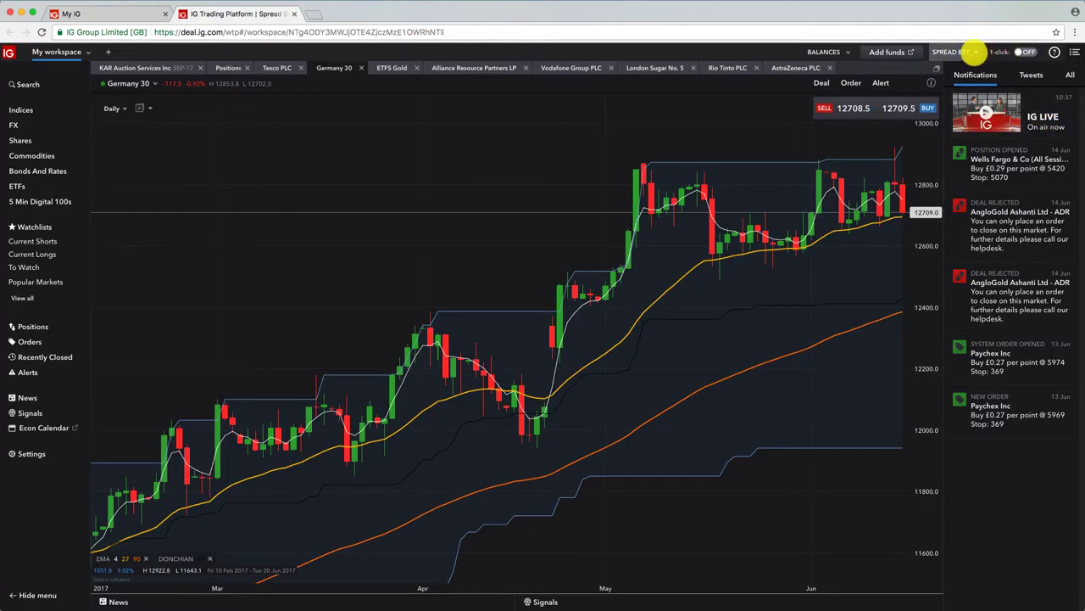
pyautogui.click(975, 52)
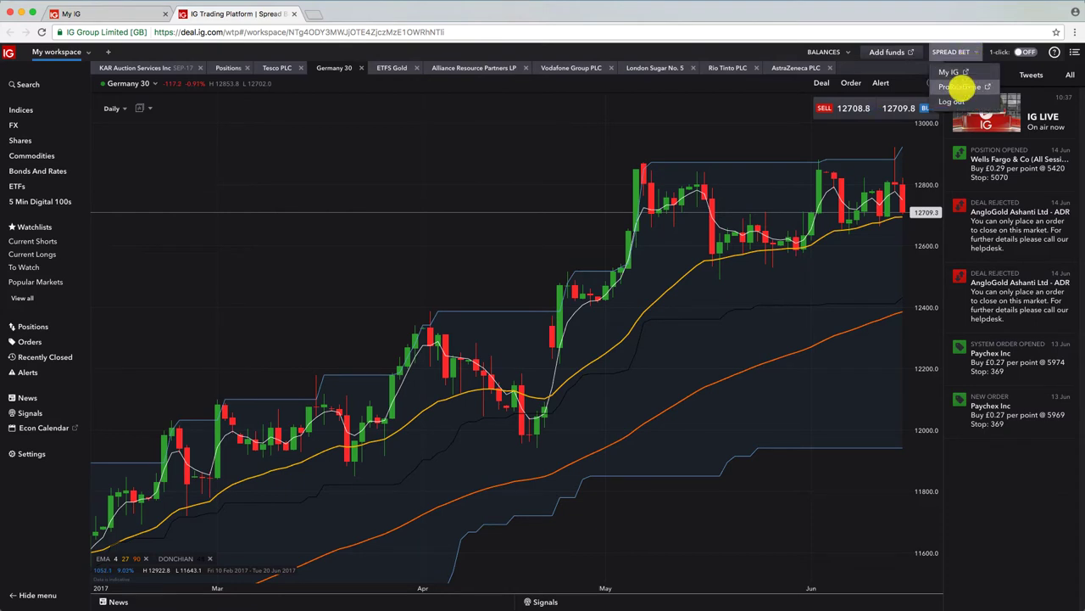
pyautogui.click(962, 86)
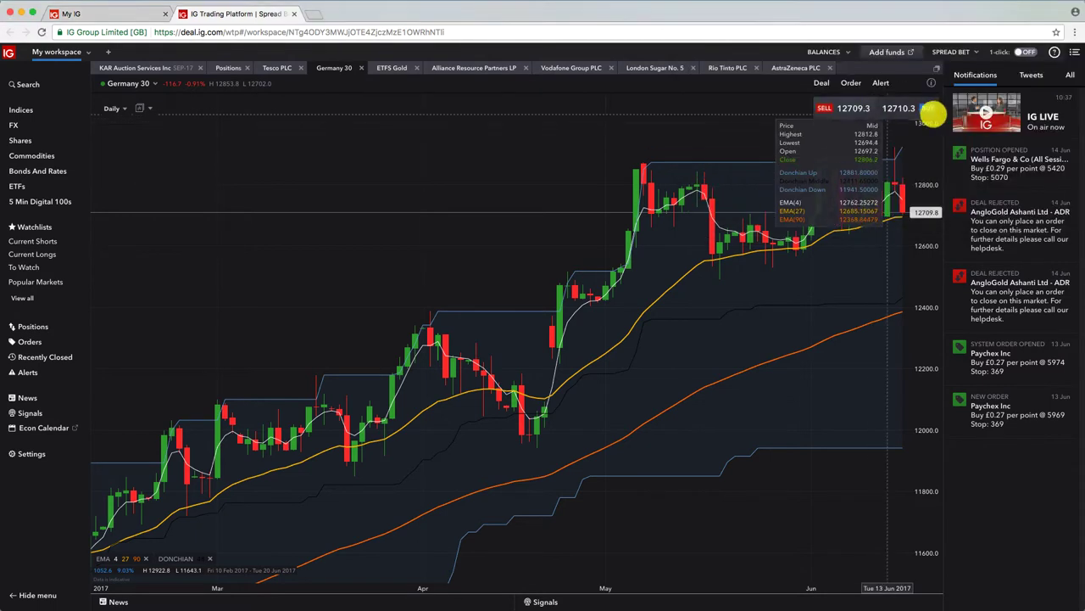
pyautogui.click(954, 53)
pyautogui.click(963, 87)
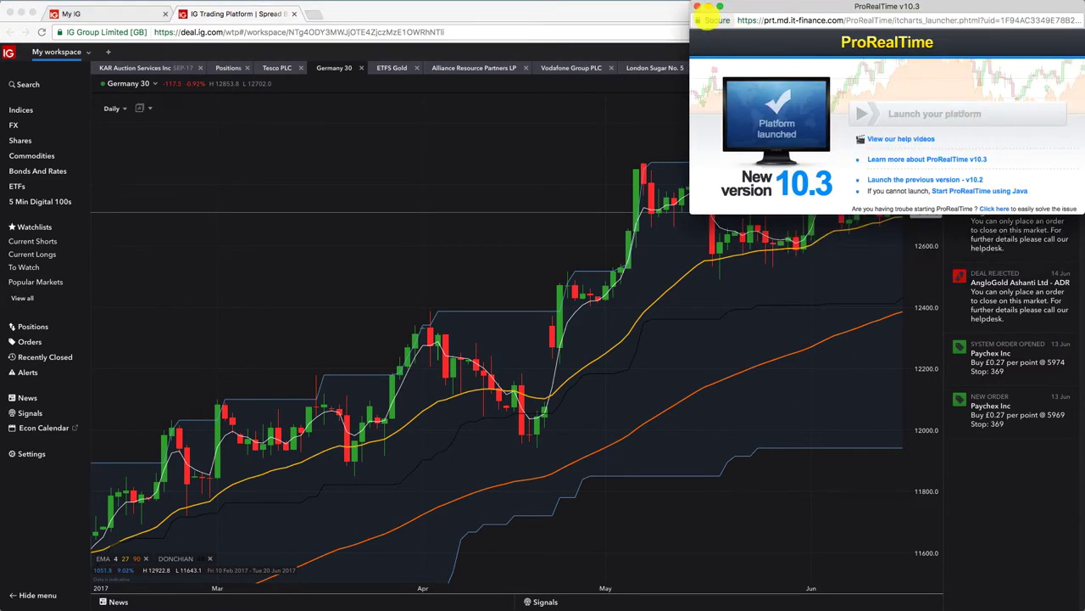
pyautogui.click(697, 7)
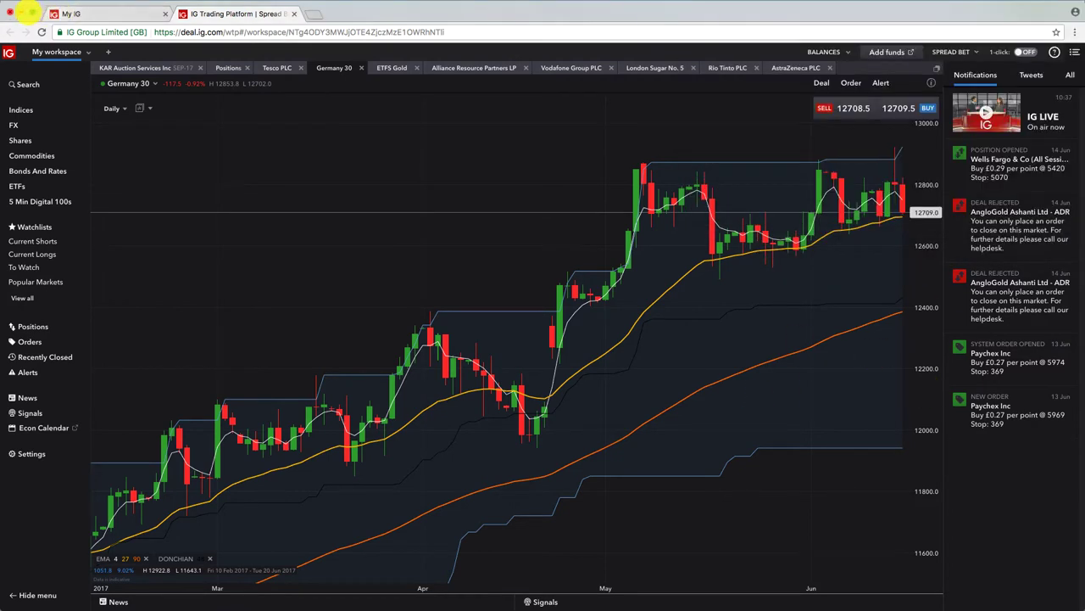
pyautogui.click(22, 11)
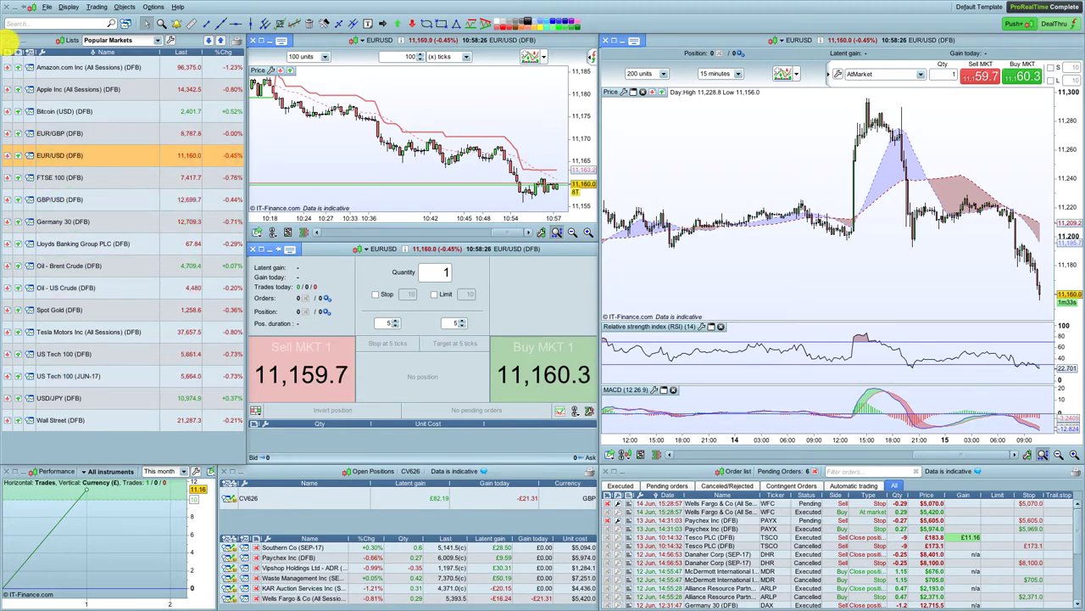
# Close the watchlist, both EUR/USD charts, order ticket, order list, positions and performance panels
pyautogui.click(8, 39)
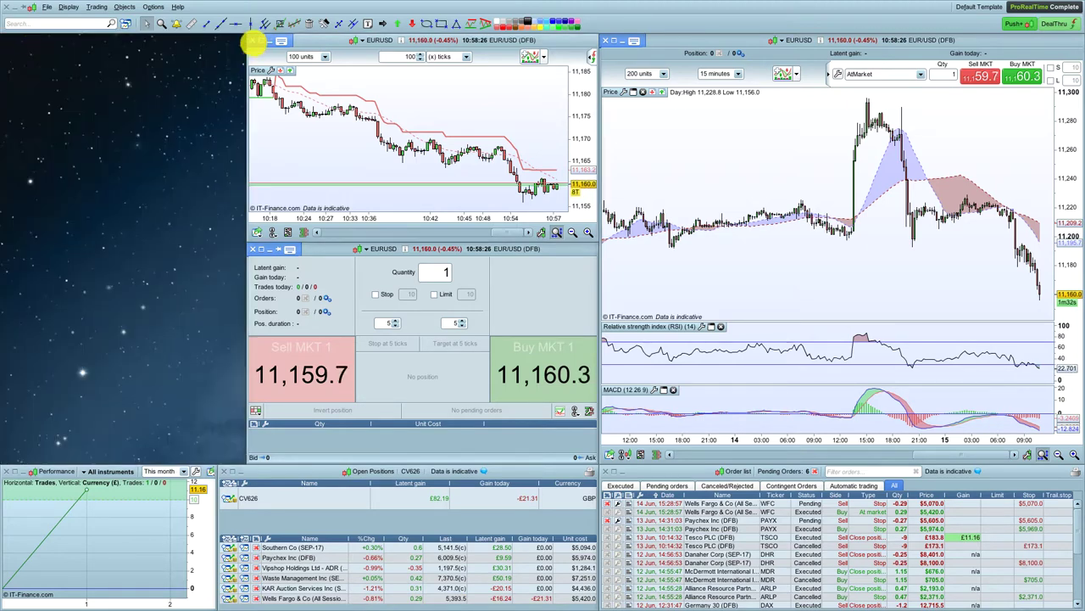
pyautogui.click(253, 40)
pyautogui.click(251, 249)
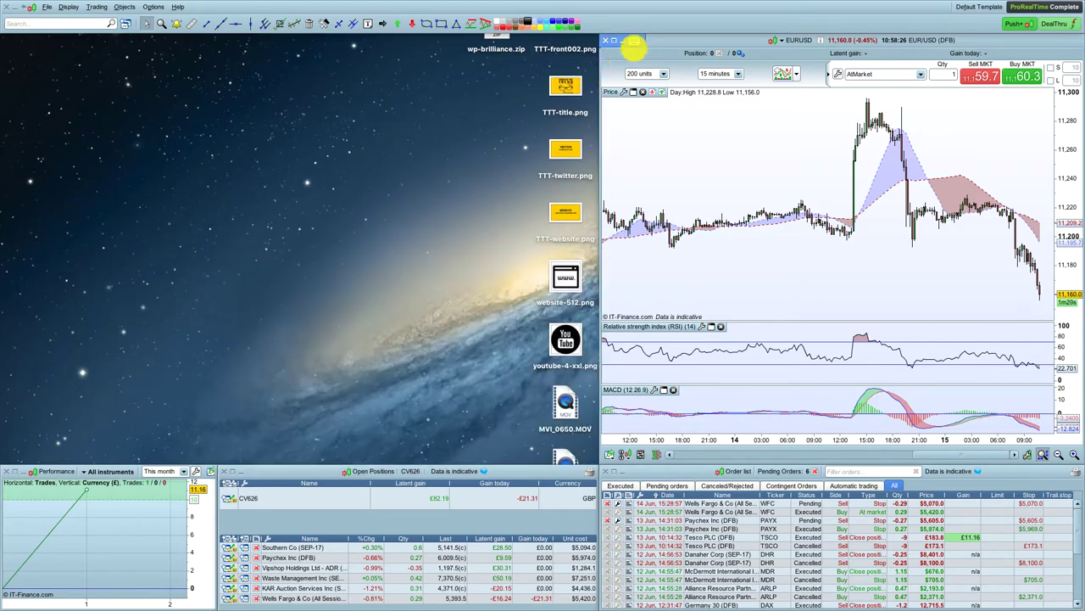
pyautogui.click(607, 40)
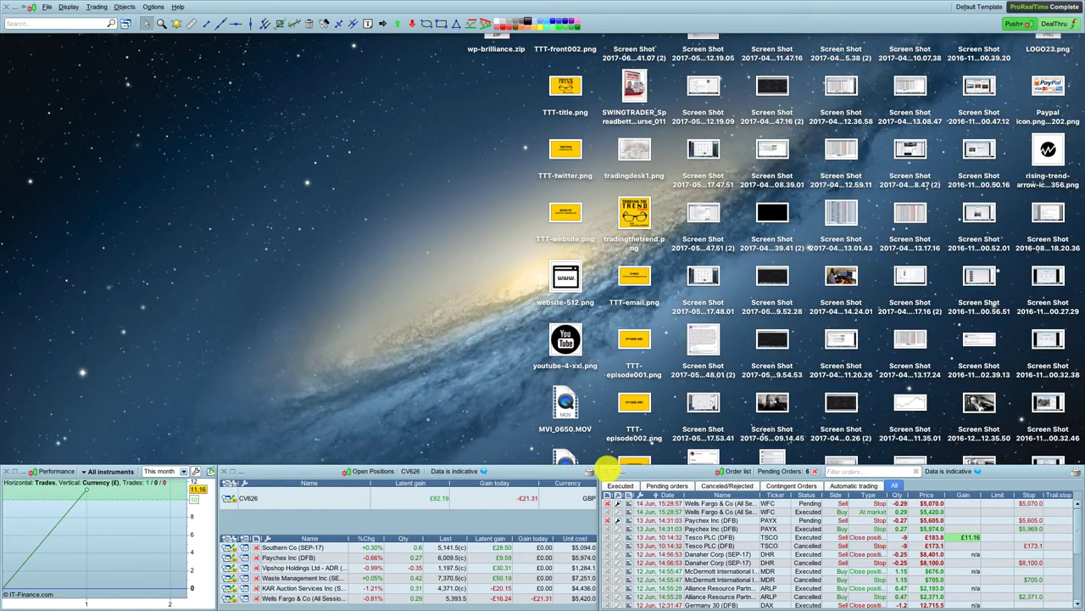
pyautogui.click(606, 471)
pyautogui.click(223, 471)
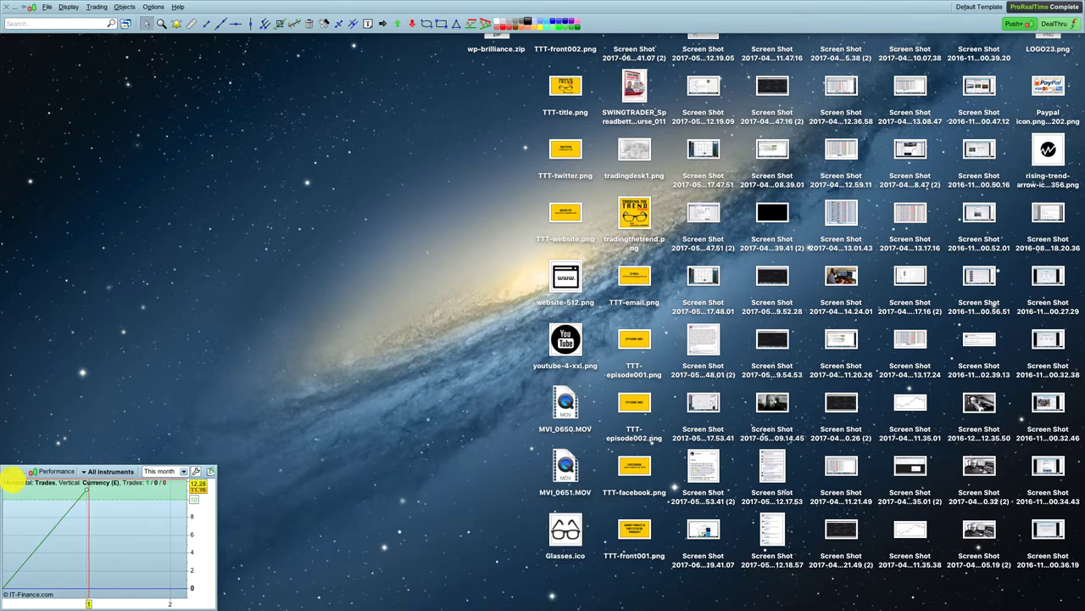
pyautogui.click(5, 471)
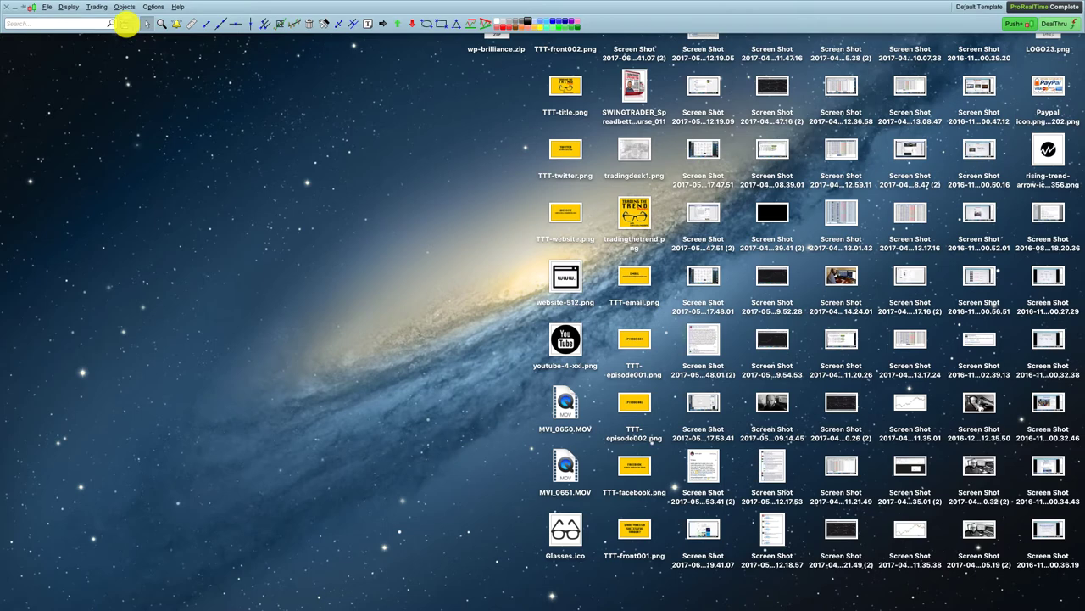
# Search for TESCO and open the Tesco PLC (DFB) chart
pyautogui.click(125, 25)
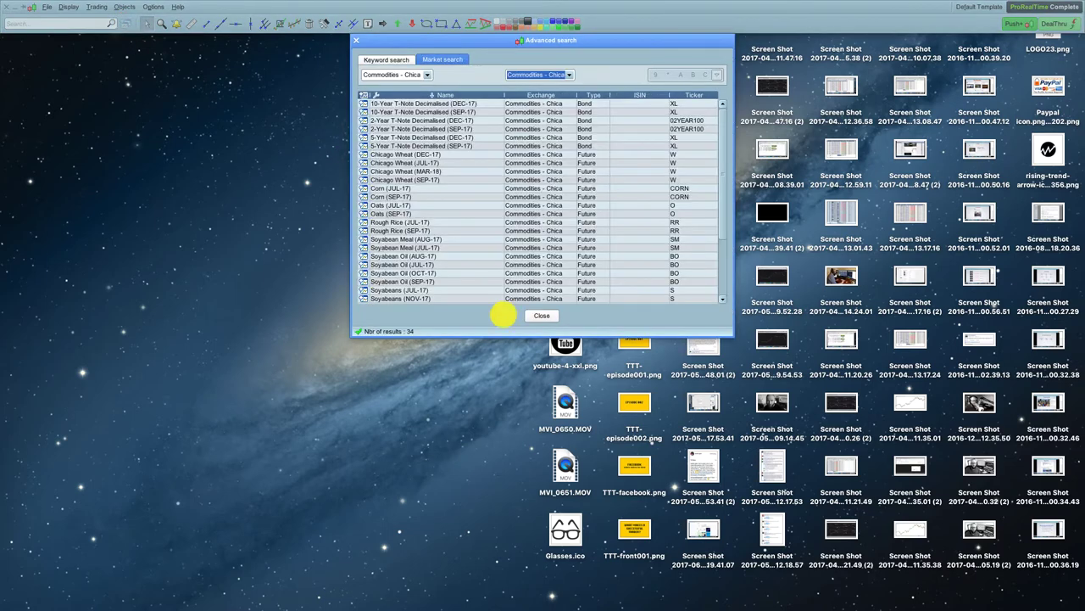
pyautogui.click(541, 316)
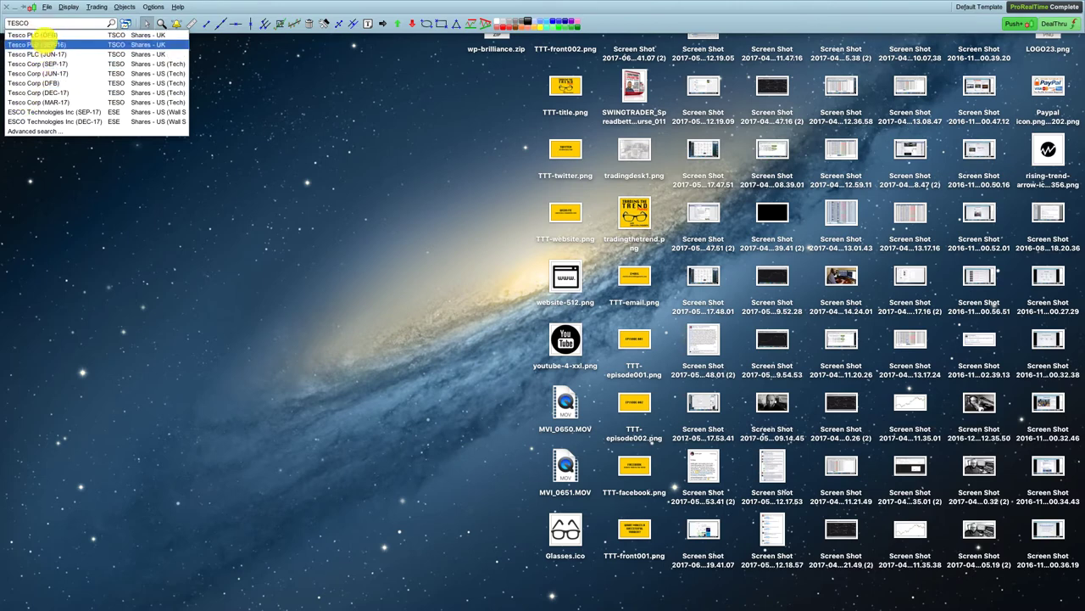
pyautogui.click(44, 35)
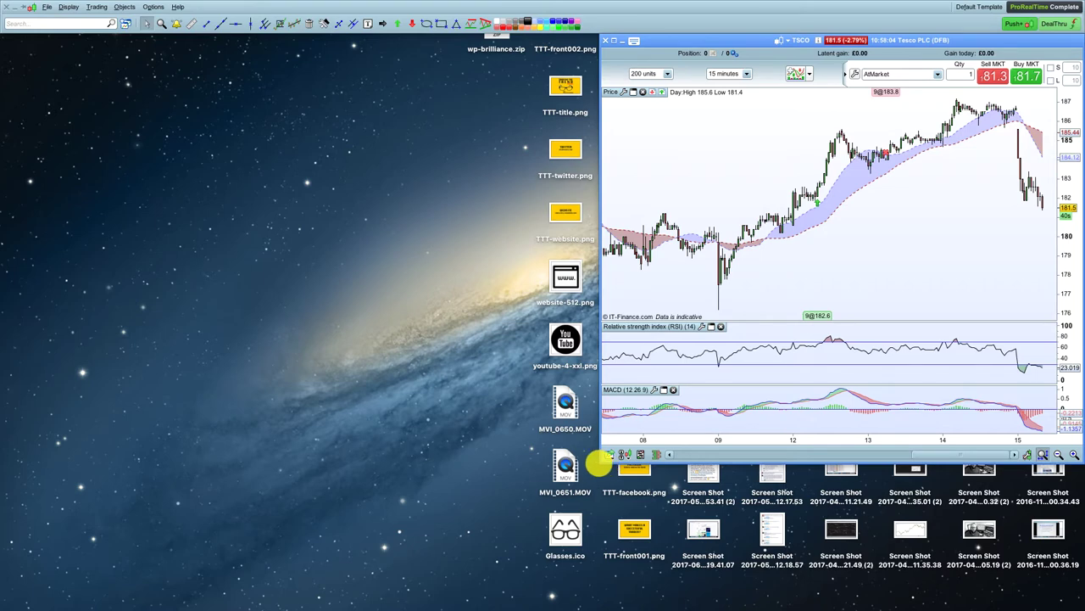
# Stretch the Tesco chart window wider and delete its RSI and MACD indicator panels
pyautogui.moveTo(600, 462); pyautogui.dragTo(157, 548)
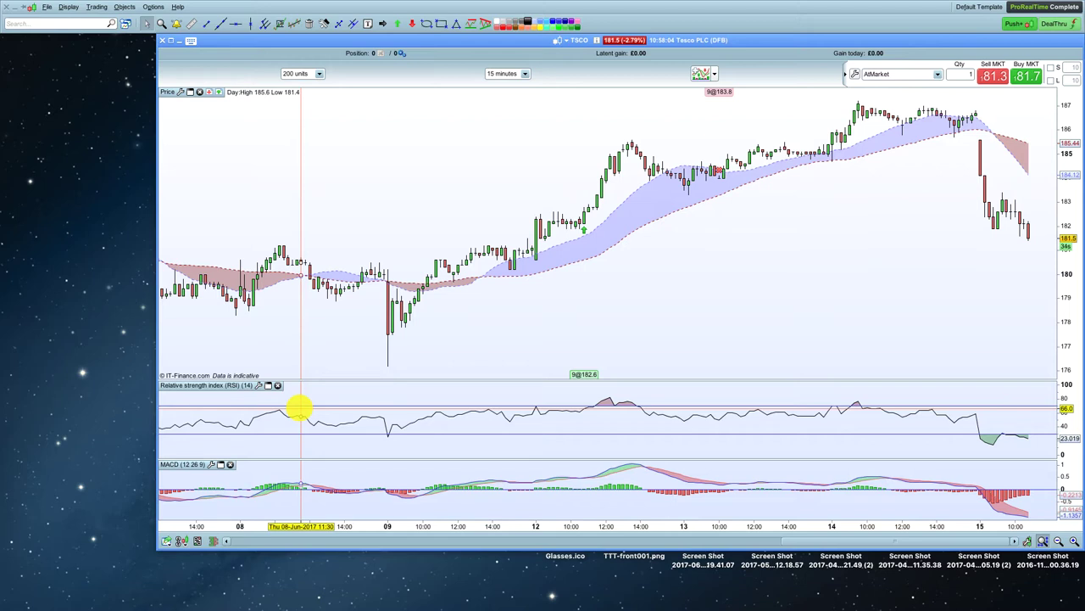
pyautogui.scroll(-1, 297, 394)
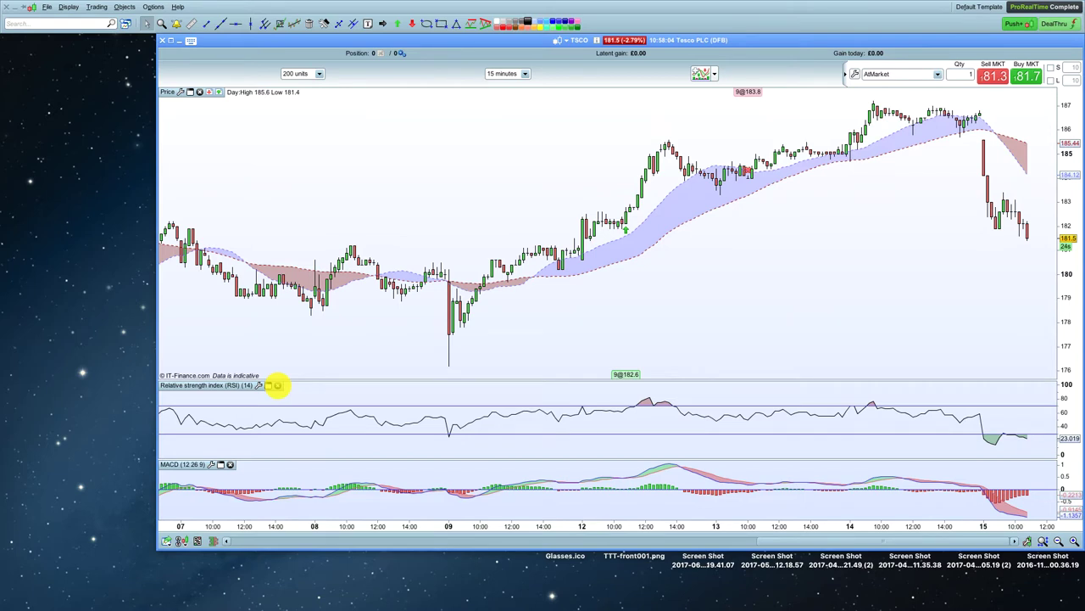
pyautogui.click(277, 385)
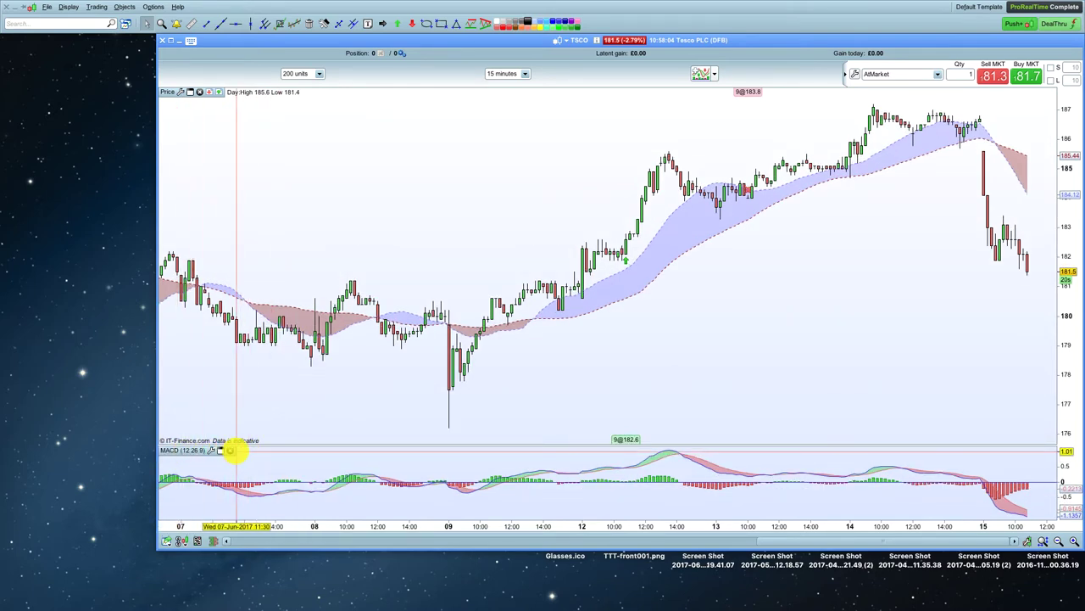
pyautogui.click(230, 451)
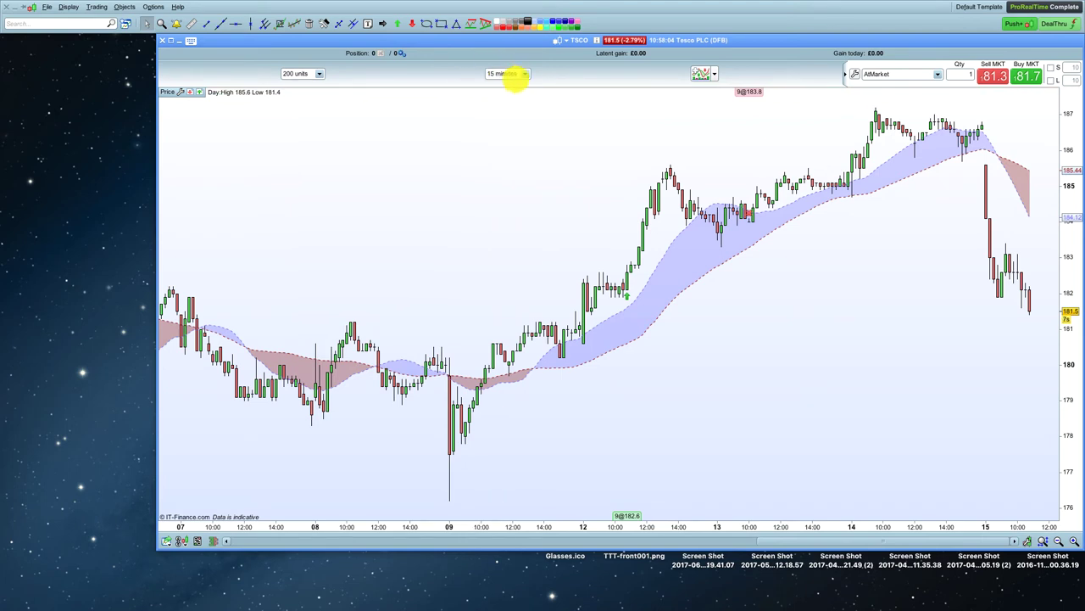
# Switch the Tesco chart to daily candles, keeping 200 bars
pyautogui.click(517, 74)
pyautogui.click(497, 236)
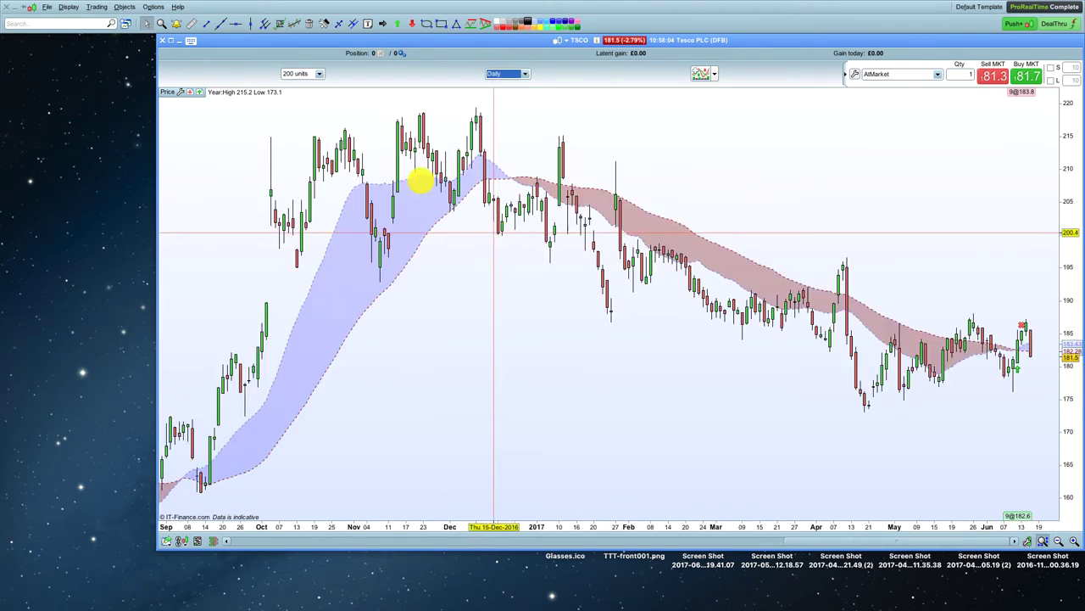
pyautogui.click(319, 74)
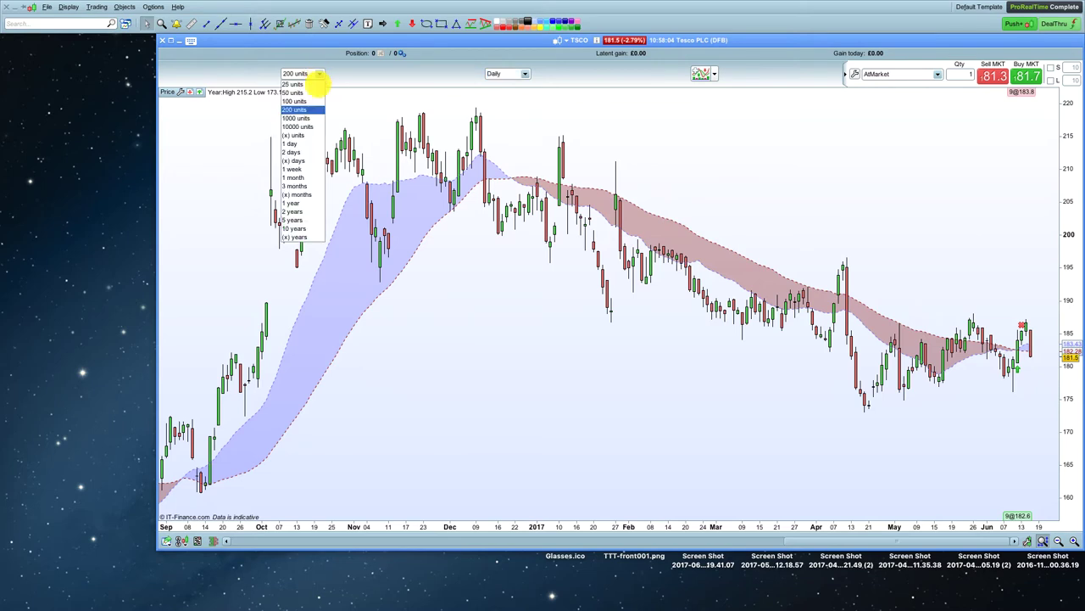
pyautogui.click(356, 64)
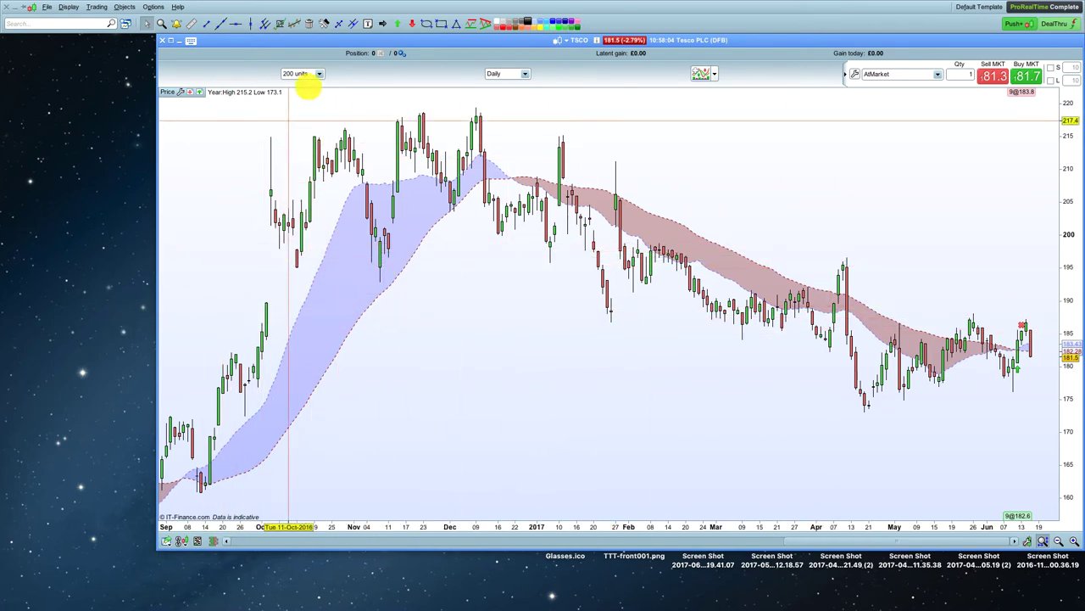
# Load 10000 units of price history and zoom to roughly Jul 2016–Jun 2017
pyautogui.click(319, 74)
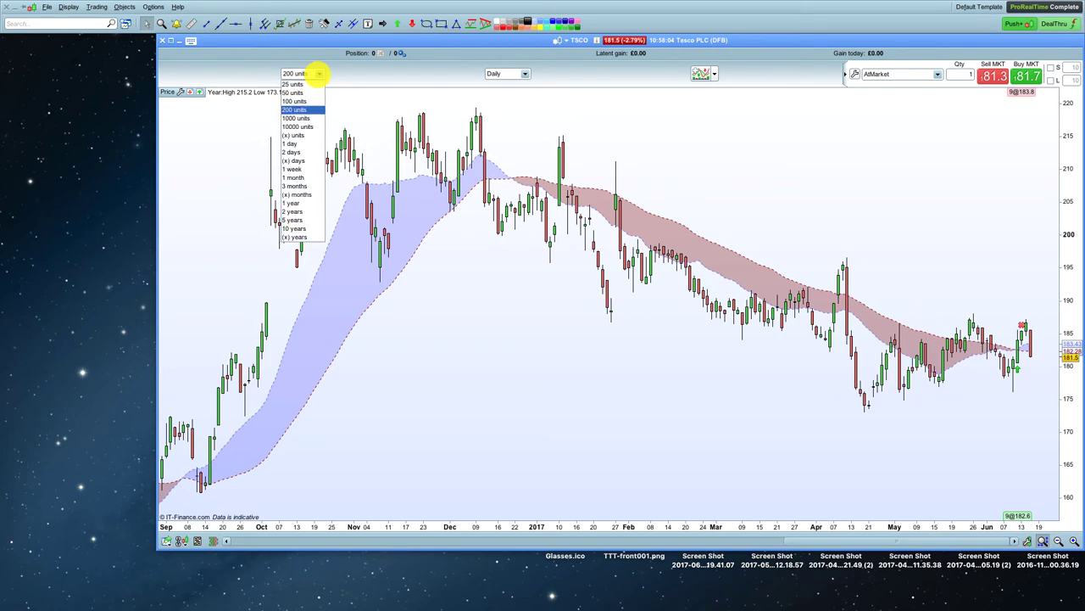
pyautogui.click(310, 94)
pyautogui.scroll(-10, 348, 165)
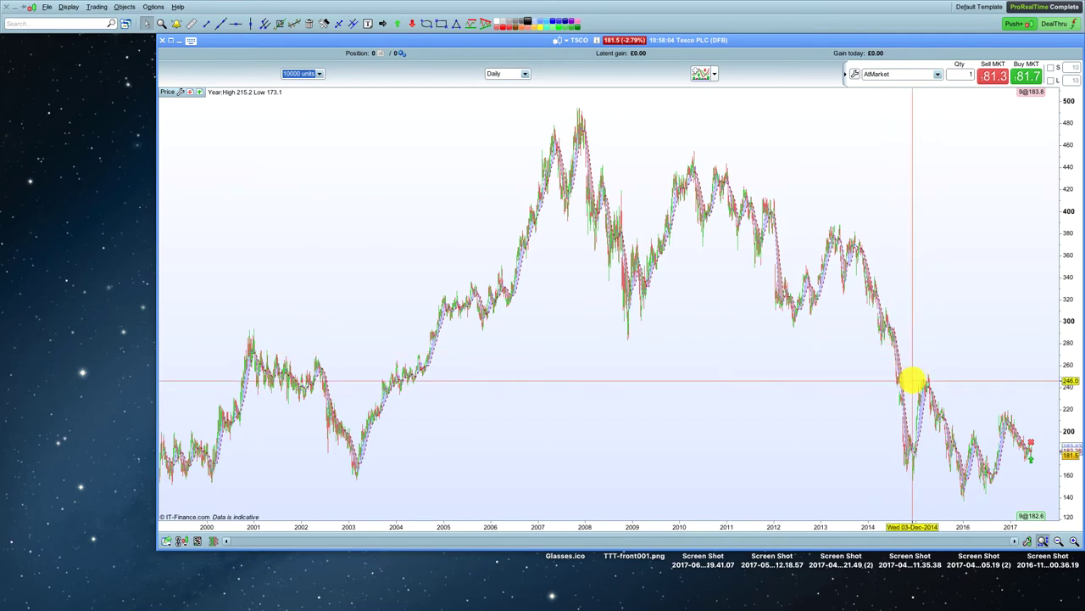
pyautogui.scroll(8, 940, 383)
pyautogui.scroll(8, 937, 387)
pyautogui.scroll(8, 937, 387)
pyautogui.scroll(2, 937, 388)
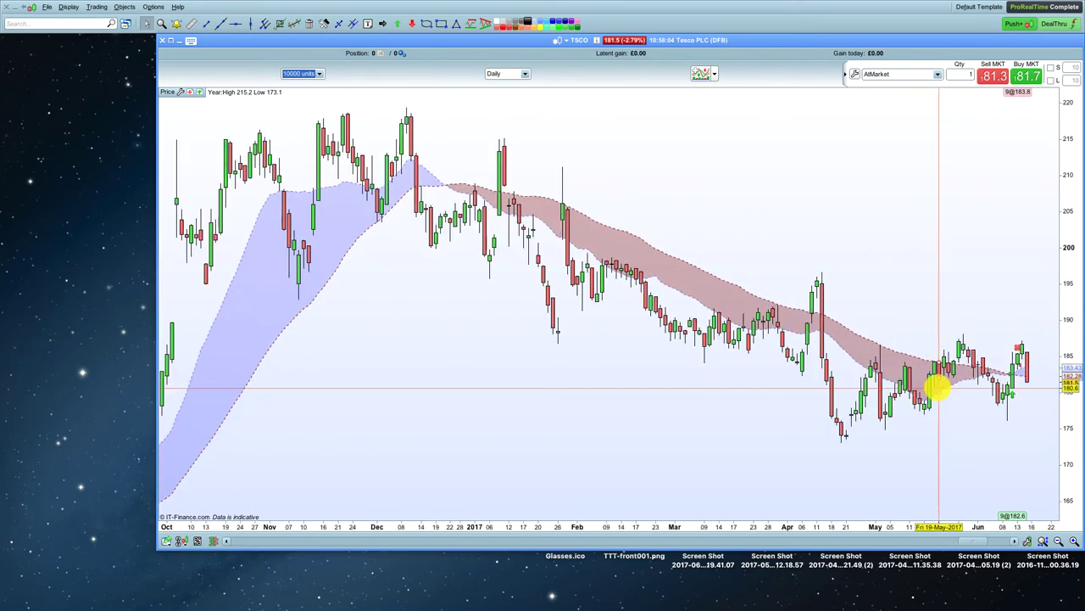
pyautogui.scroll(-2, 789, 415)
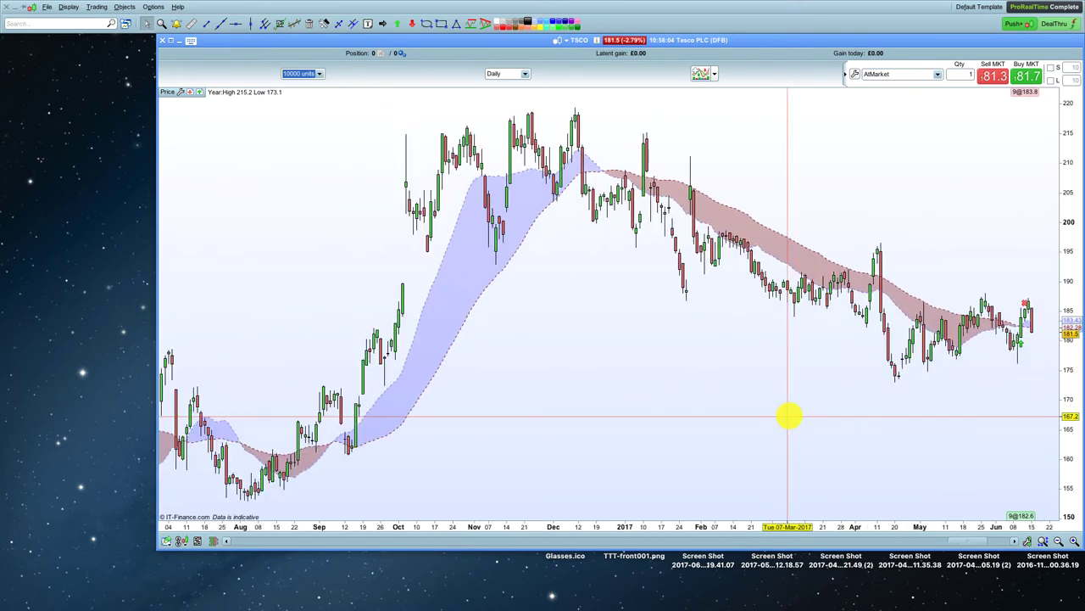
# Open the chart's Price settings and select the Moving average (Simple 20) entry
pyautogui.rightClick(628, 323)
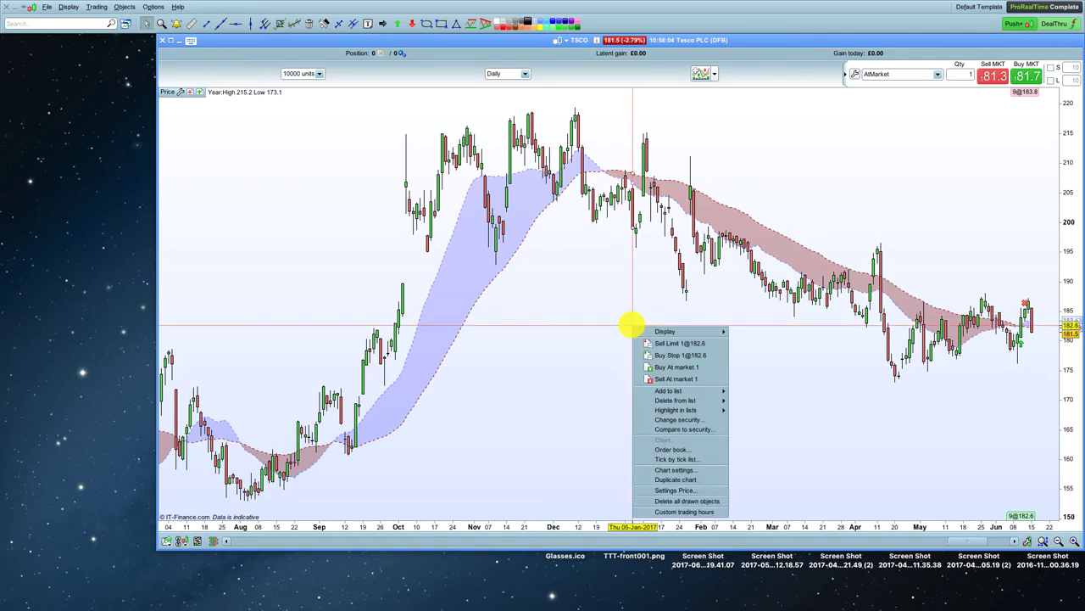
pyautogui.rightClick(590, 300)
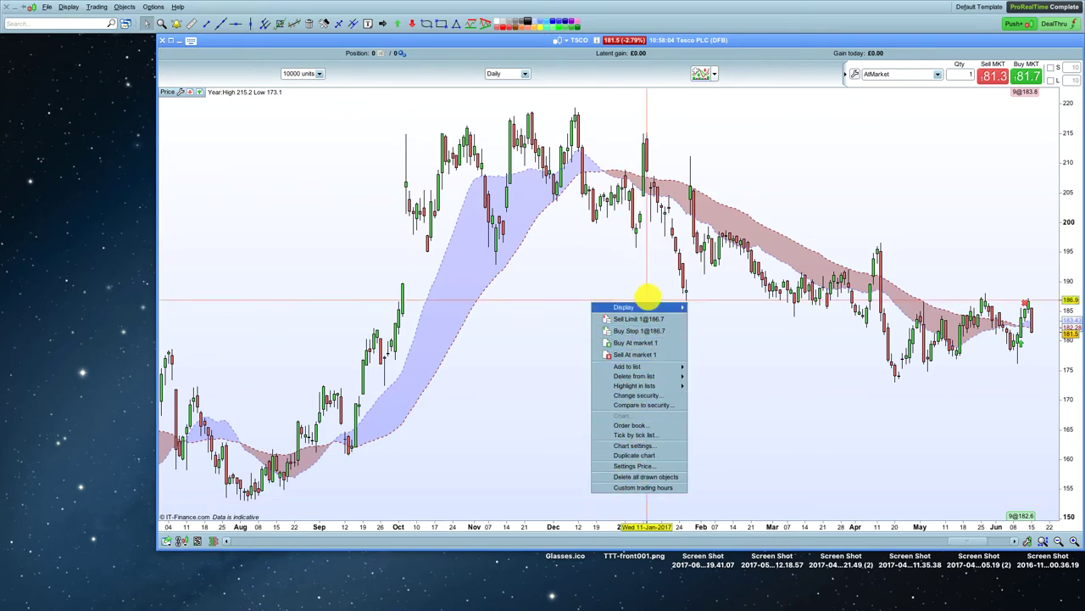
pyautogui.moveTo(650, 302)
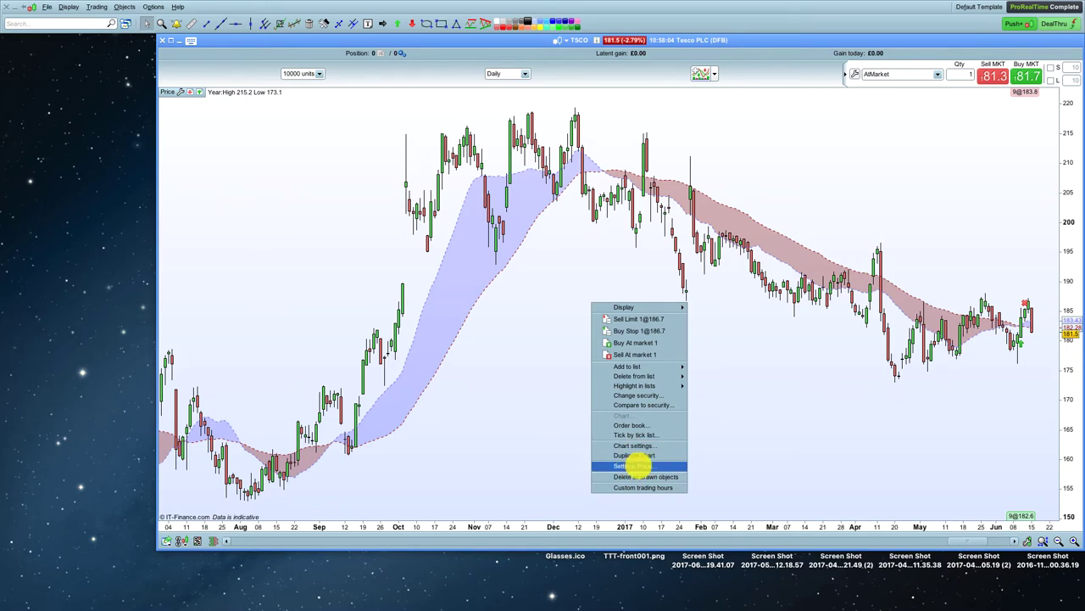
pyautogui.click(624, 465)
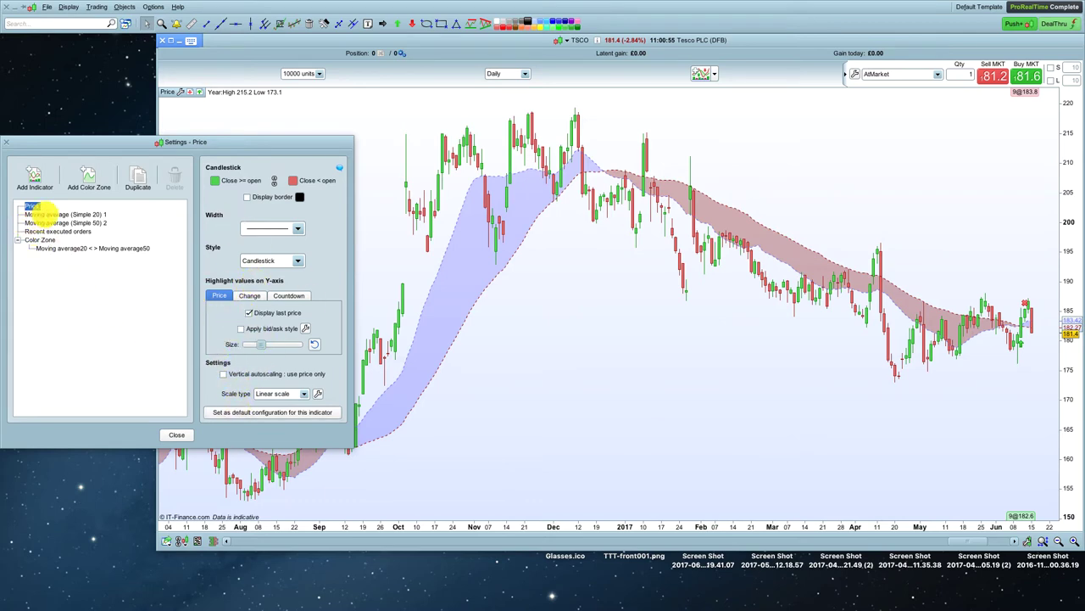
pyautogui.click(49, 213)
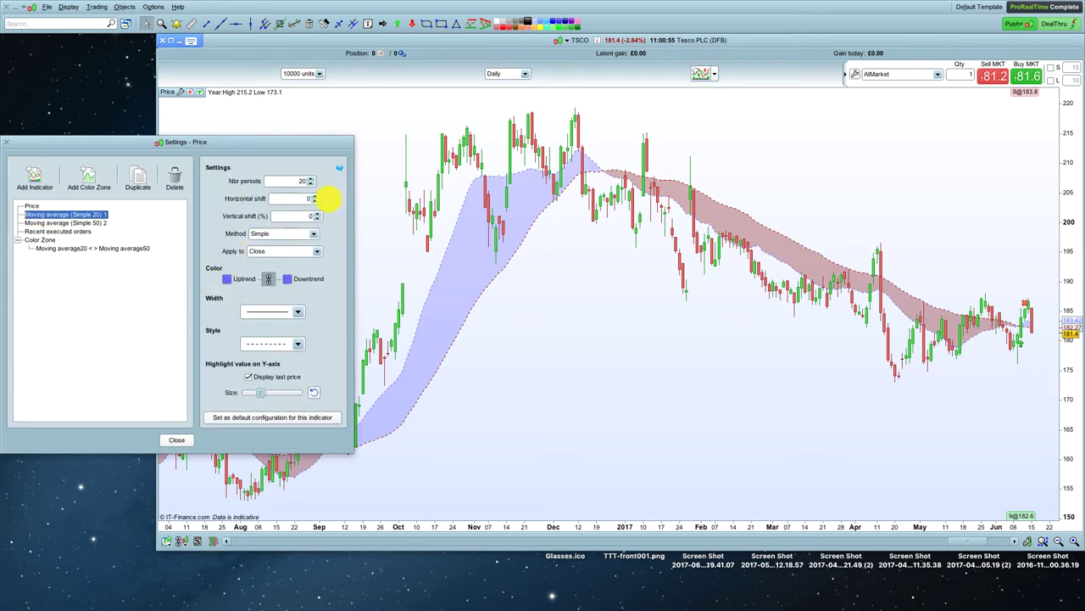
# Set the average's period to 5 with black trend colours and the thinnest line width
pyautogui.doubleClick(307, 181)
pyautogui.click(226, 278)
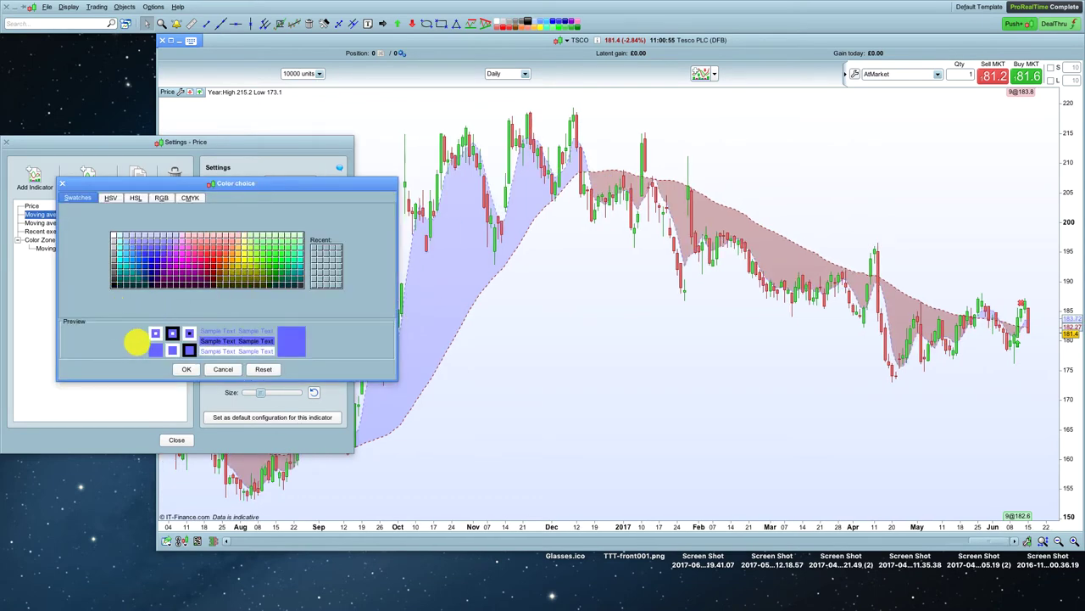
pyautogui.click(183, 369)
pyautogui.click(293, 312)
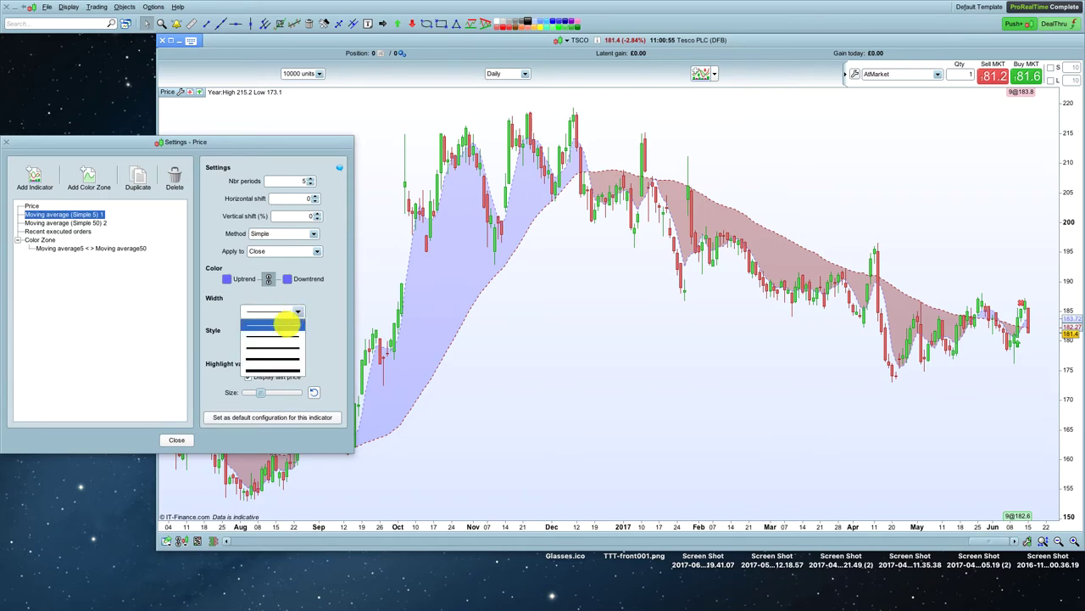
pyautogui.click(284, 323)
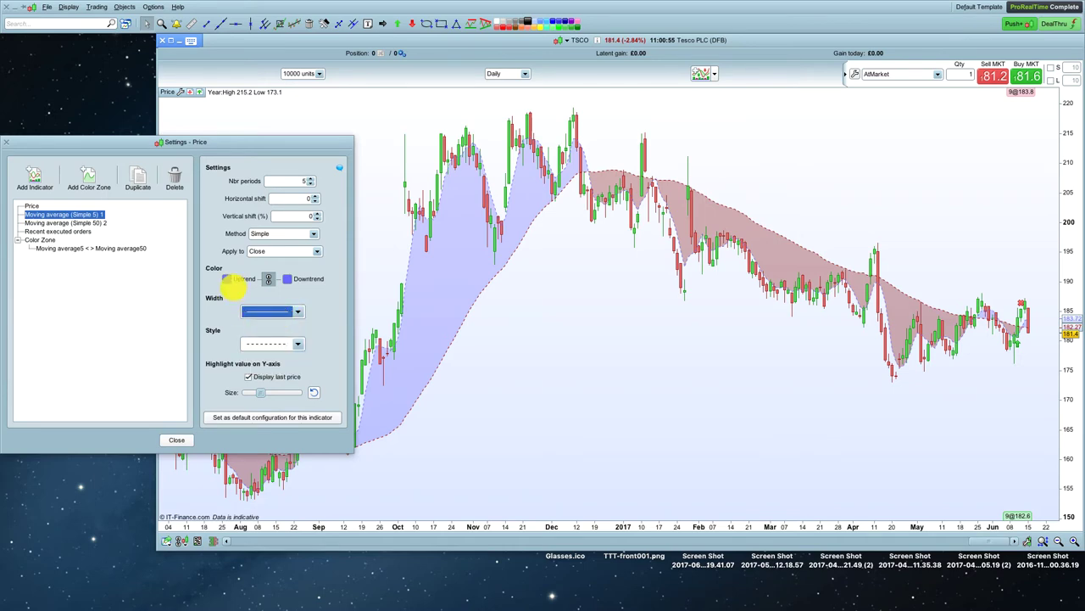
pyautogui.click(225, 280)
pyautogui.click(116, 285)
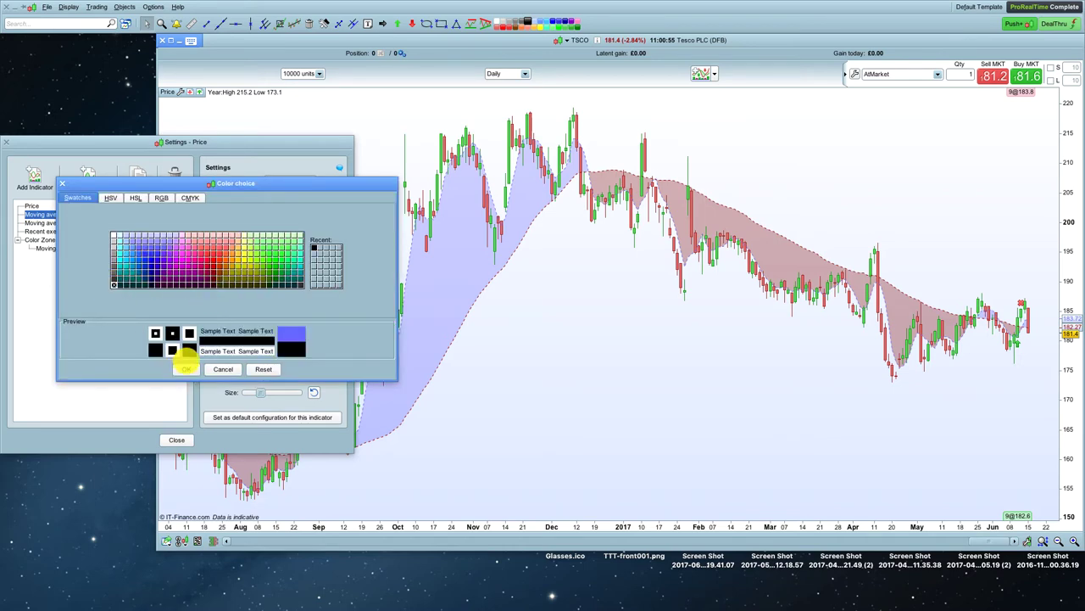
pyautogui.click(185, 368)
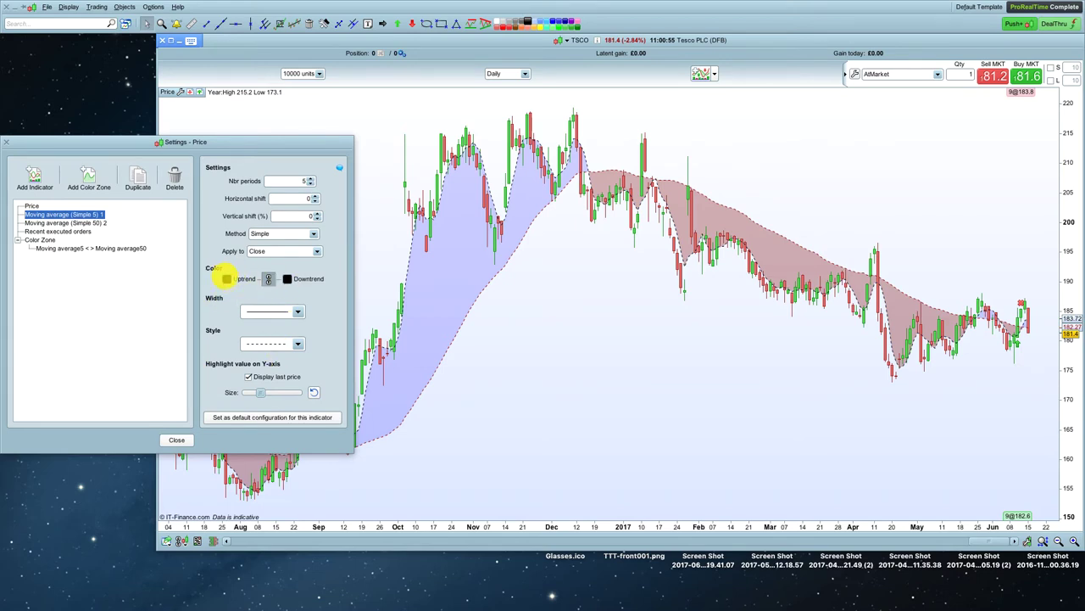
pyautogui.click(226, 280)
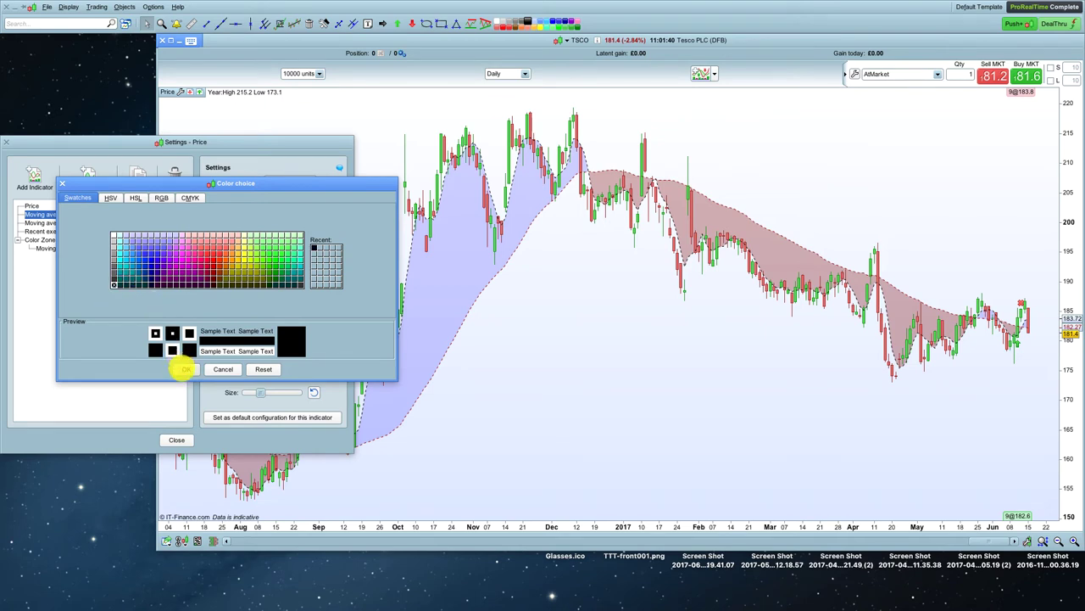
pyautogui.click(180, 369)
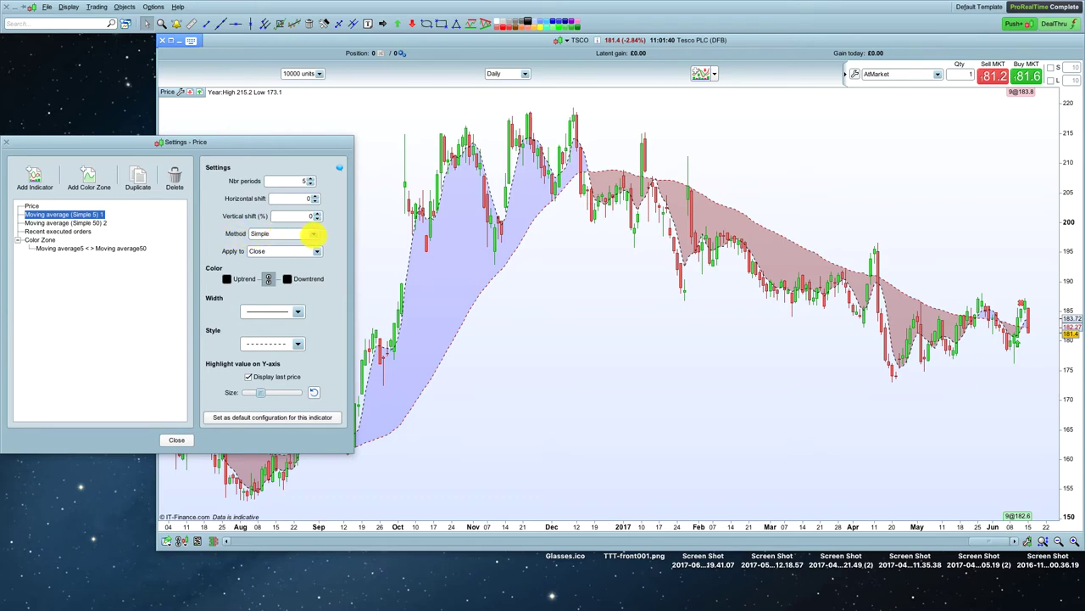
# Change the moving average method to Exponential with a solid line style
pyautogui.click(313, 234)
pyautogui.click(281, 252)
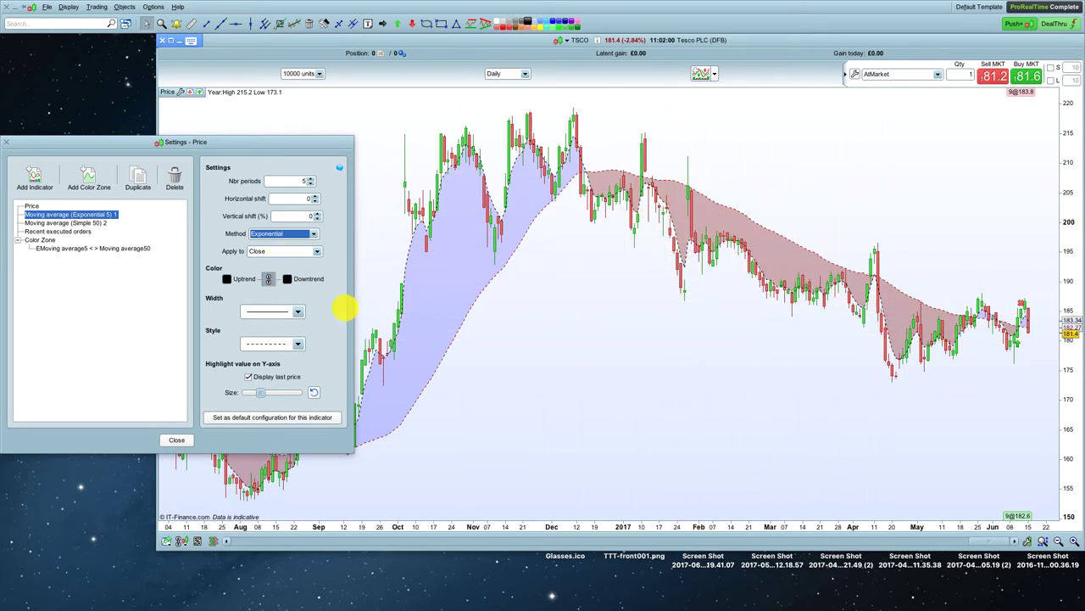
pyautogui.click(298, 343)
pyautogui.click(285, 359)
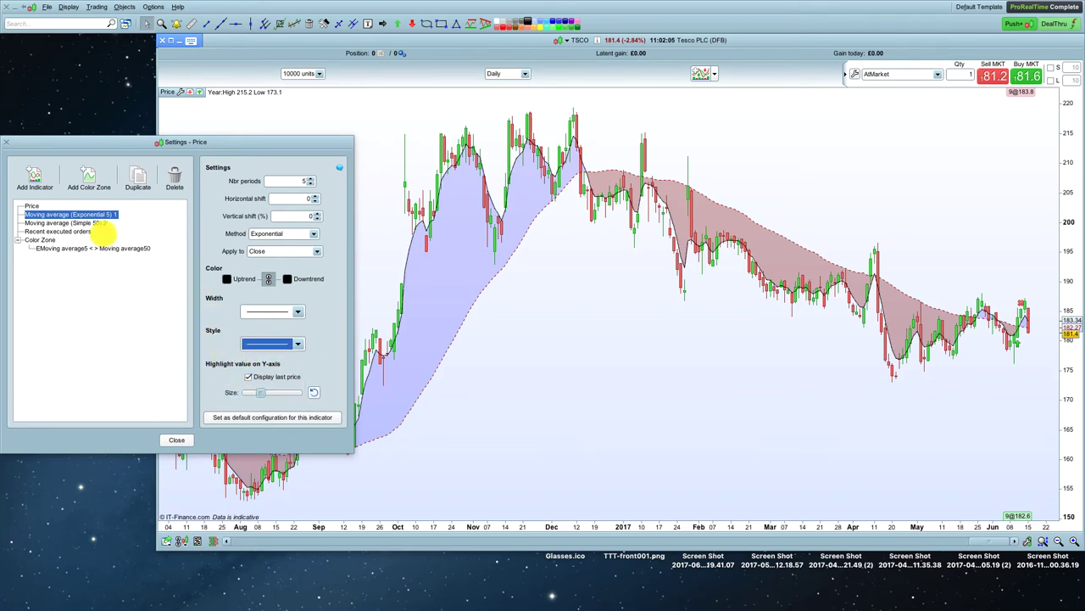
# Change the 50-period moving average's period to 27
pyautogui.click(66, 222)
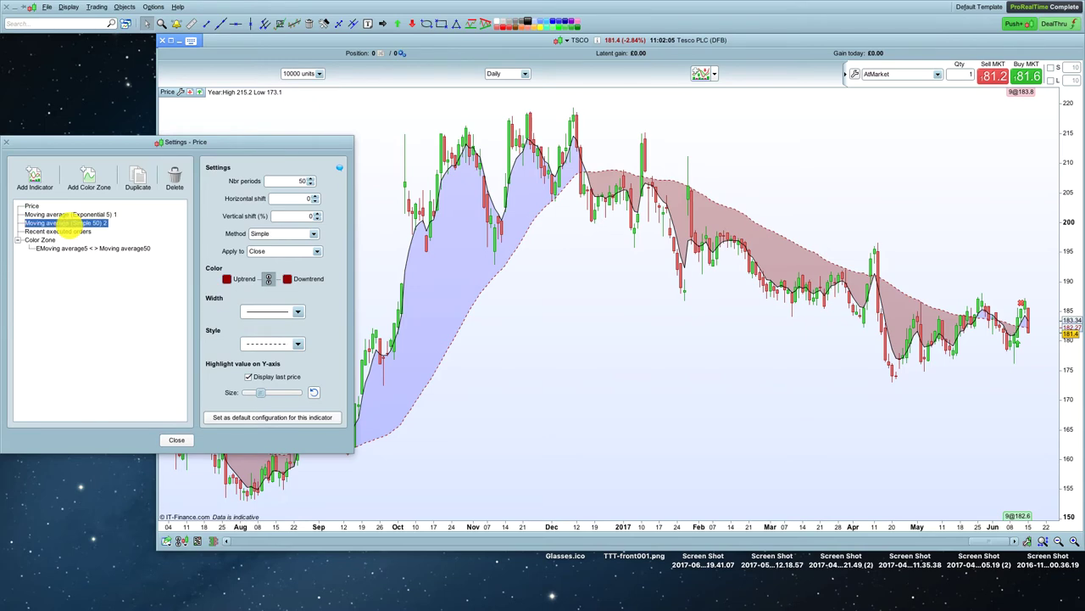
pyautogui.click(84, 214)
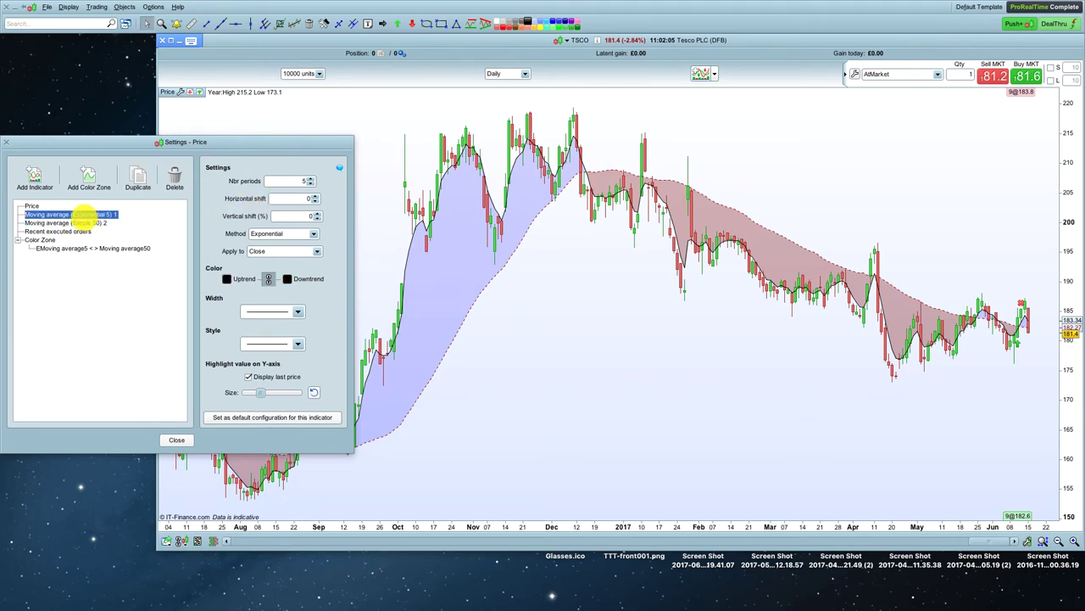
pyautogui.click(72, 222)
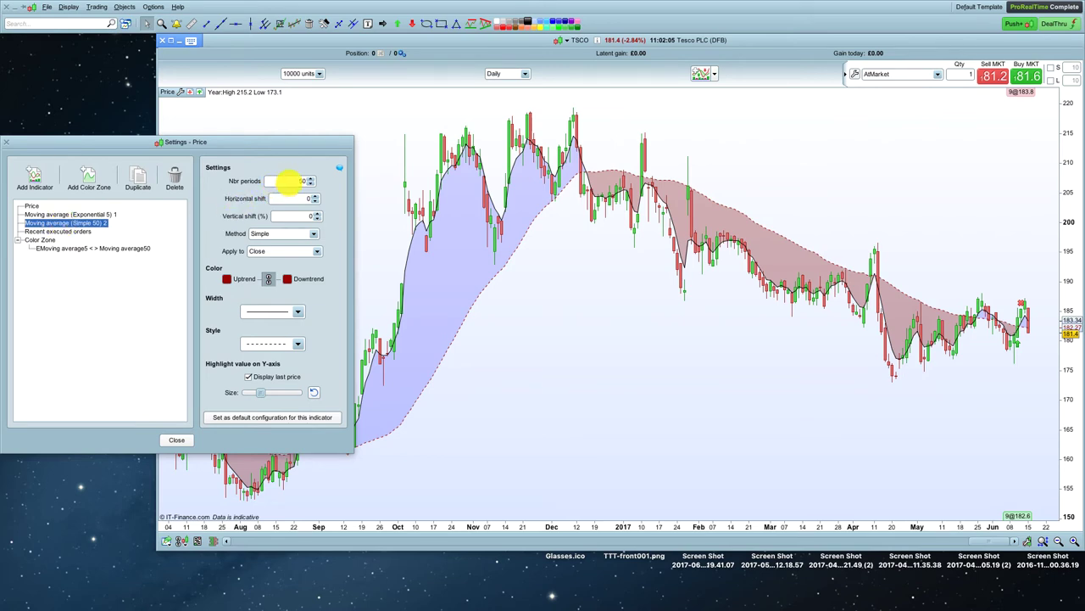
pyautogui.doubleClick(305, 181)
pyautogui.write('27')
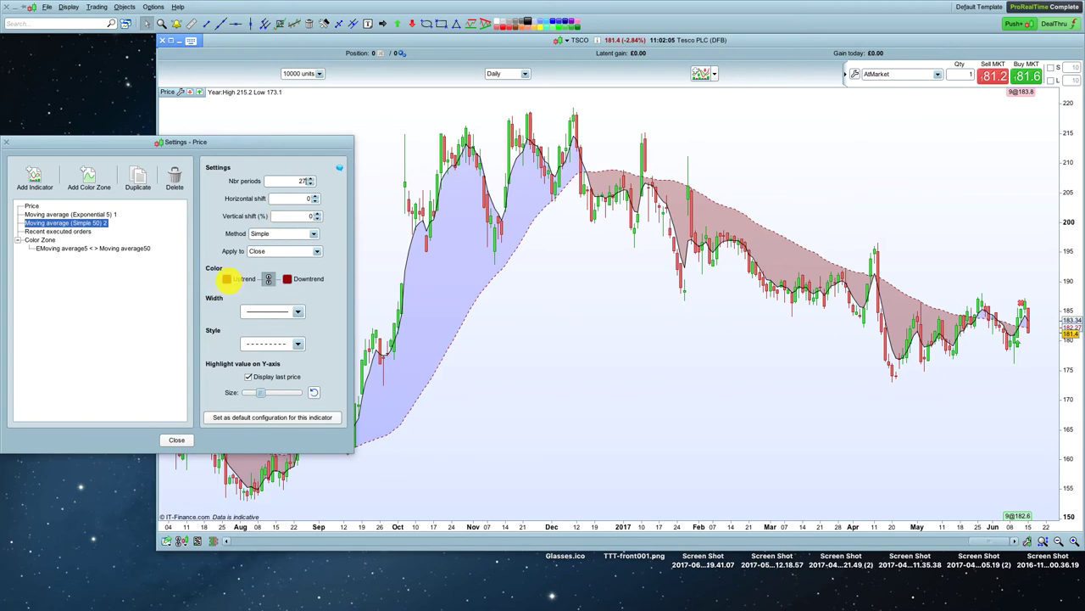
# Make the 27-period average a thicker, solid yellow line using the Exponential method
pyautogui.click(227, 279)
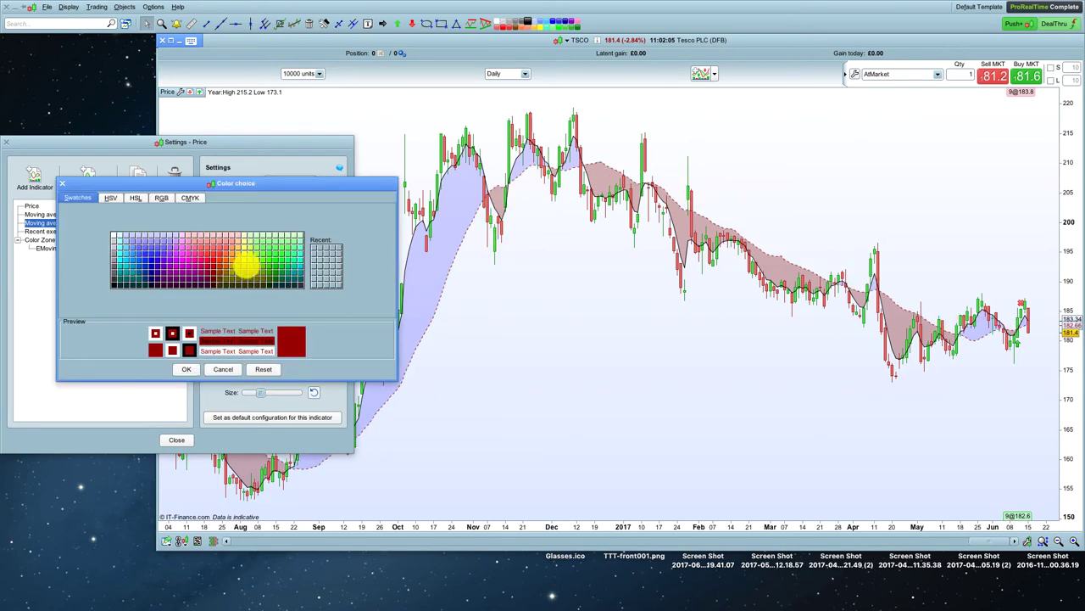
pyautogui.click(238, 257)
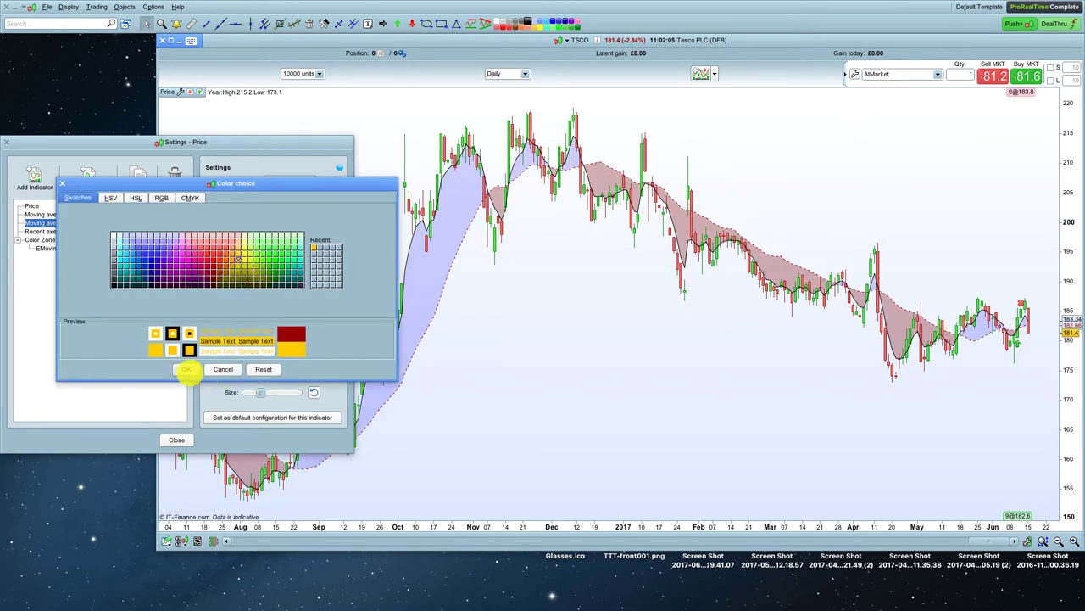
pyautogui.click(189, 370)
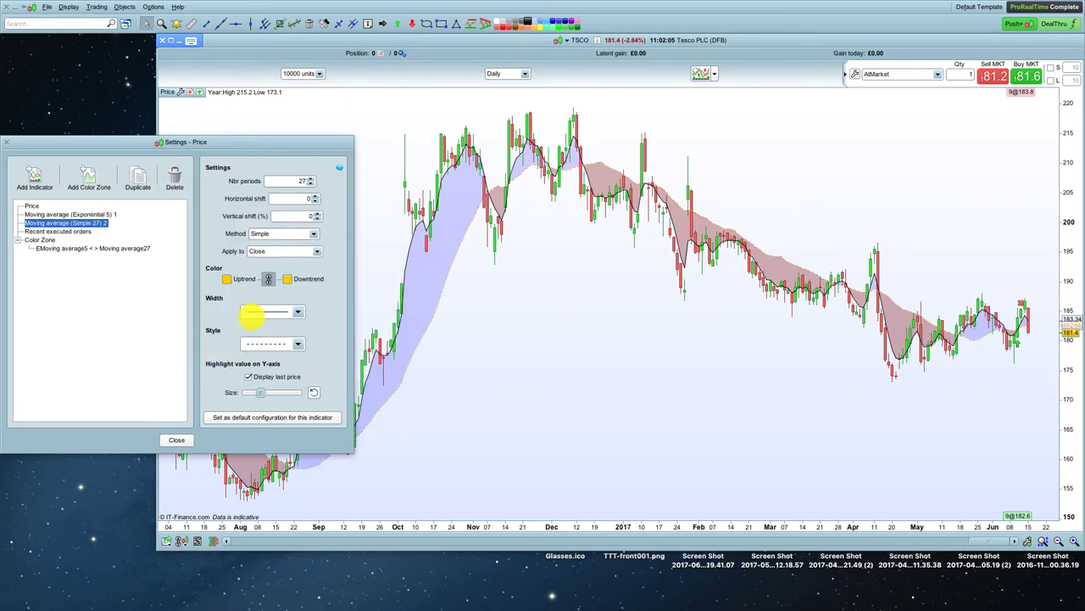
pyautogui.click(258, 312)
pyautogui.click(260, 336)
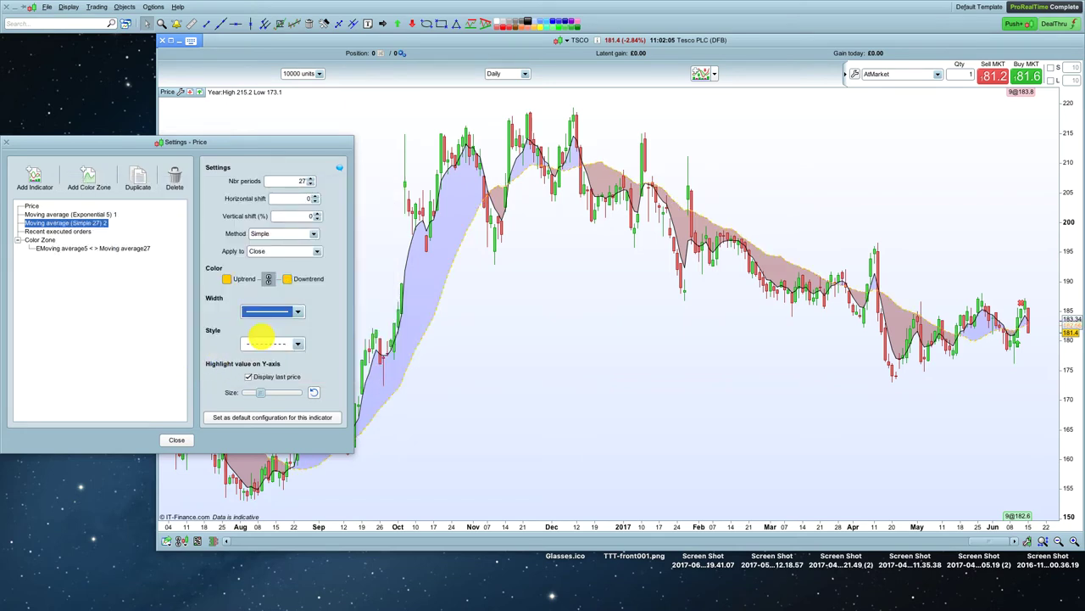
pyautogui.click(263, 337)
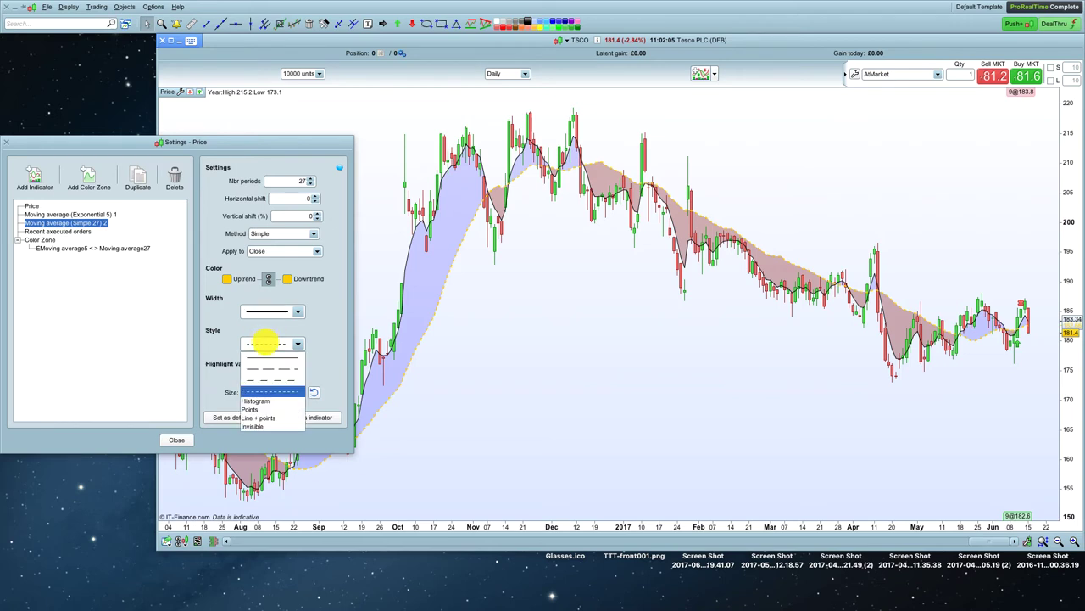
pyautogui.click(260, 359)
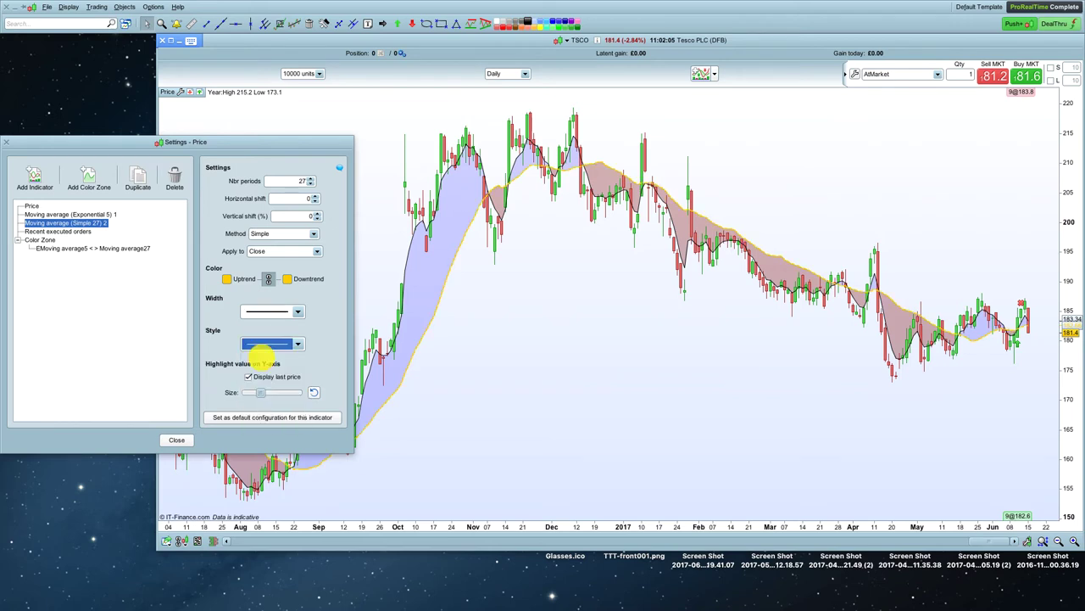
pyautogui.click(283, 235)
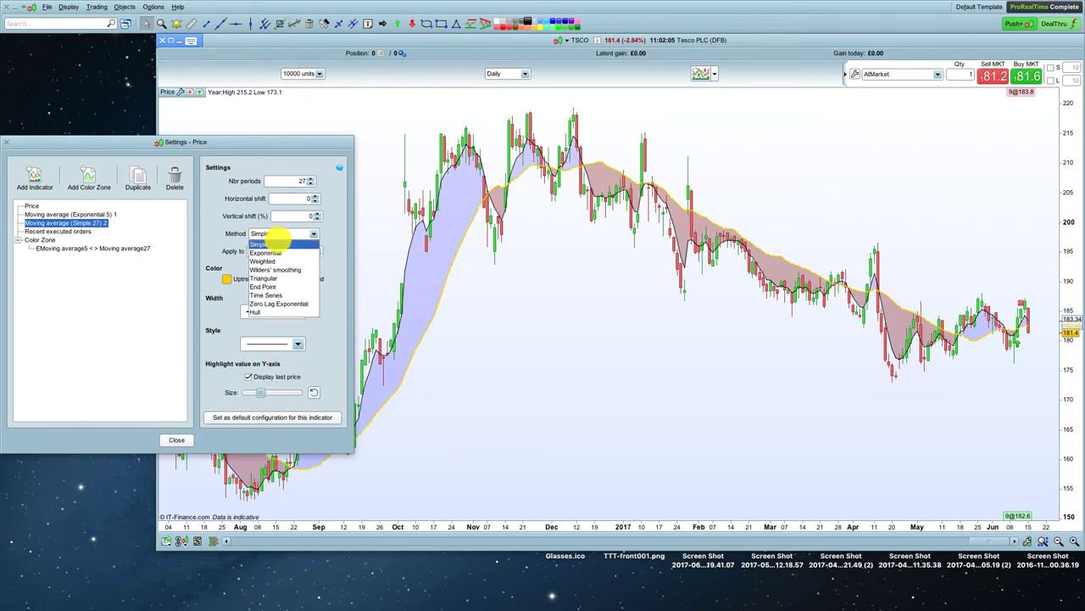
pyautogui.click(257, 251)
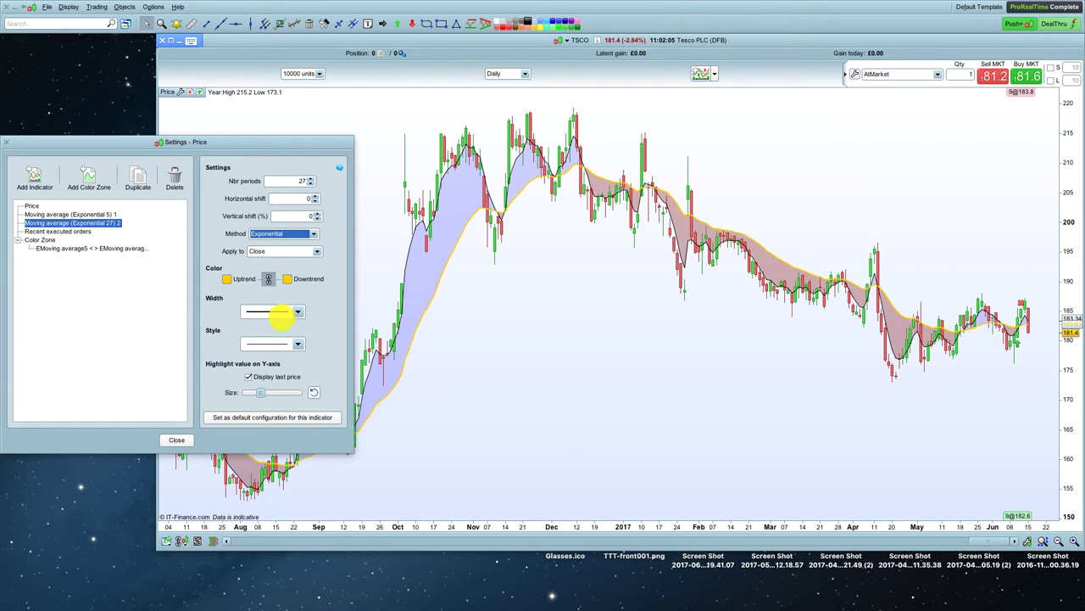
pyautogui.click(72, 232)
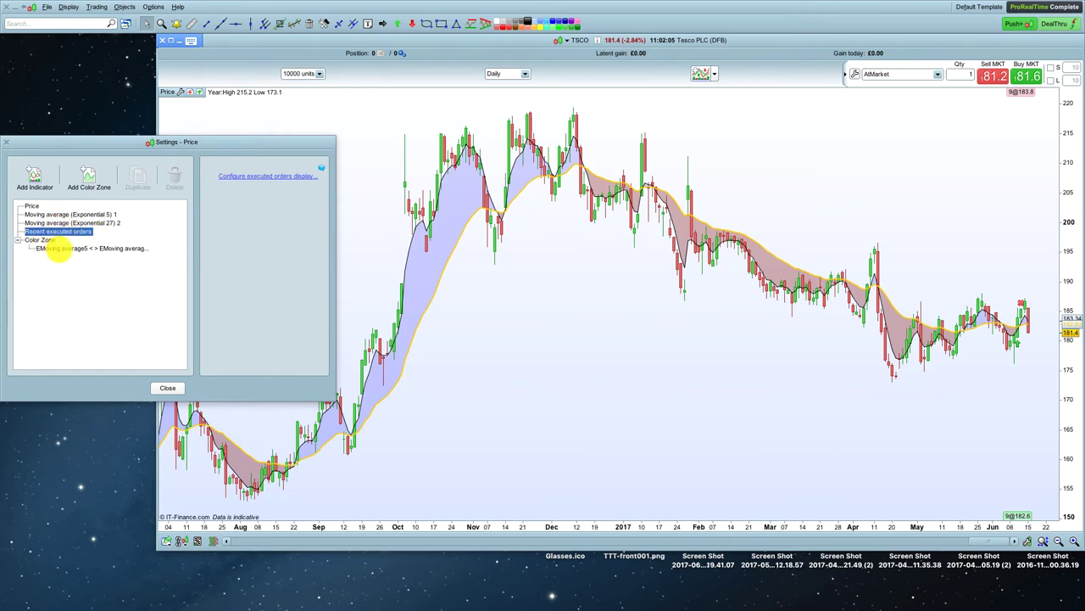
# Delete the 'EMoving average5 <> EMoving average27' colour zone from the chart
pyautogui.click(58, 249)
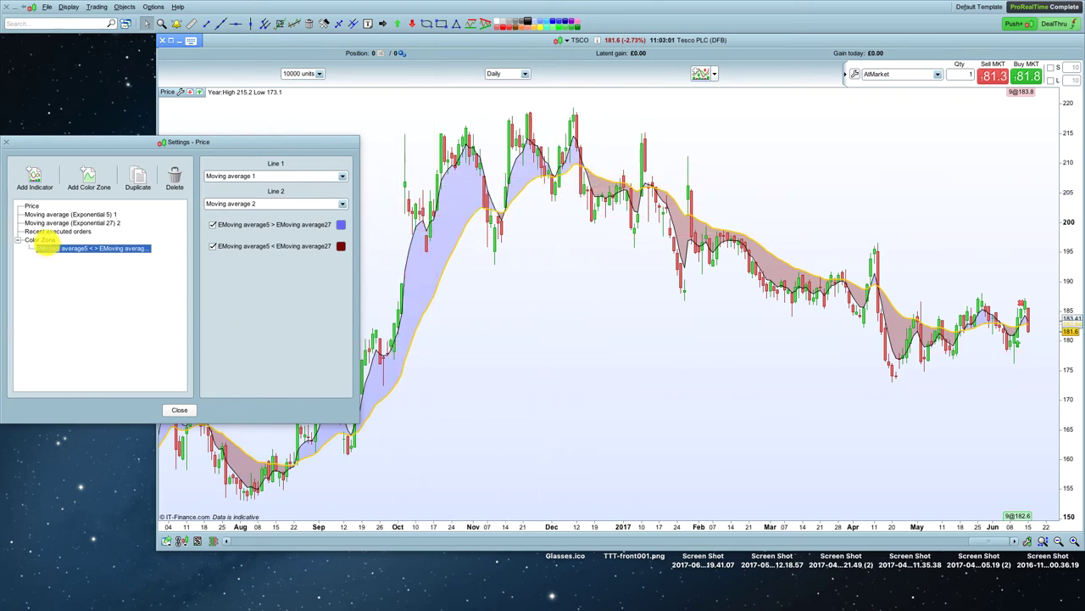
pyautogui.doubleClick(44, 241)
pyautogui.doubleClick(35, 240)
pyautogui.click(46, 248)
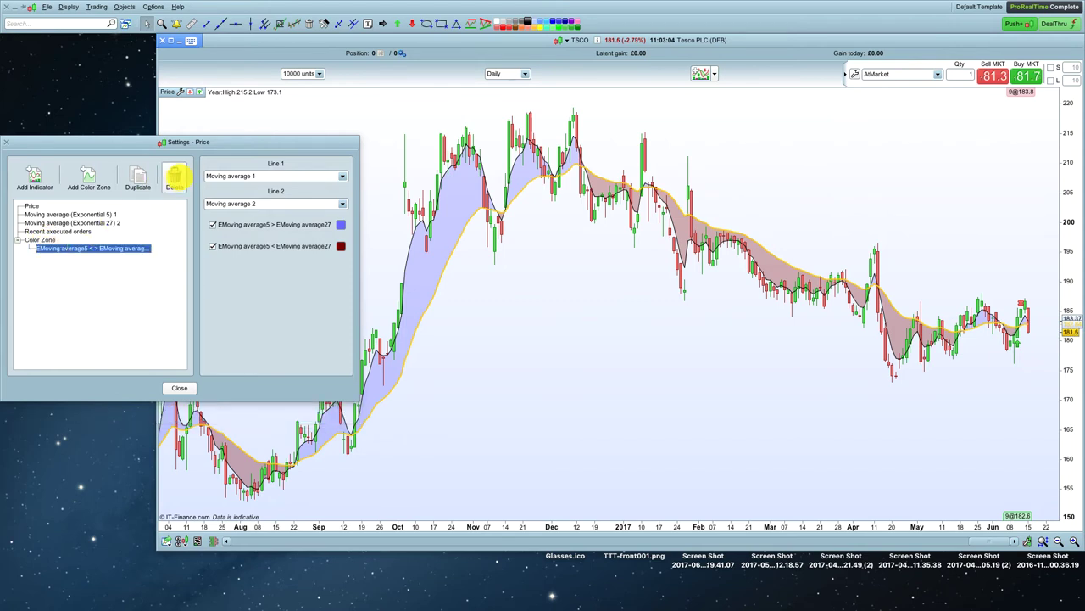
pyautogui.click(174, 177)
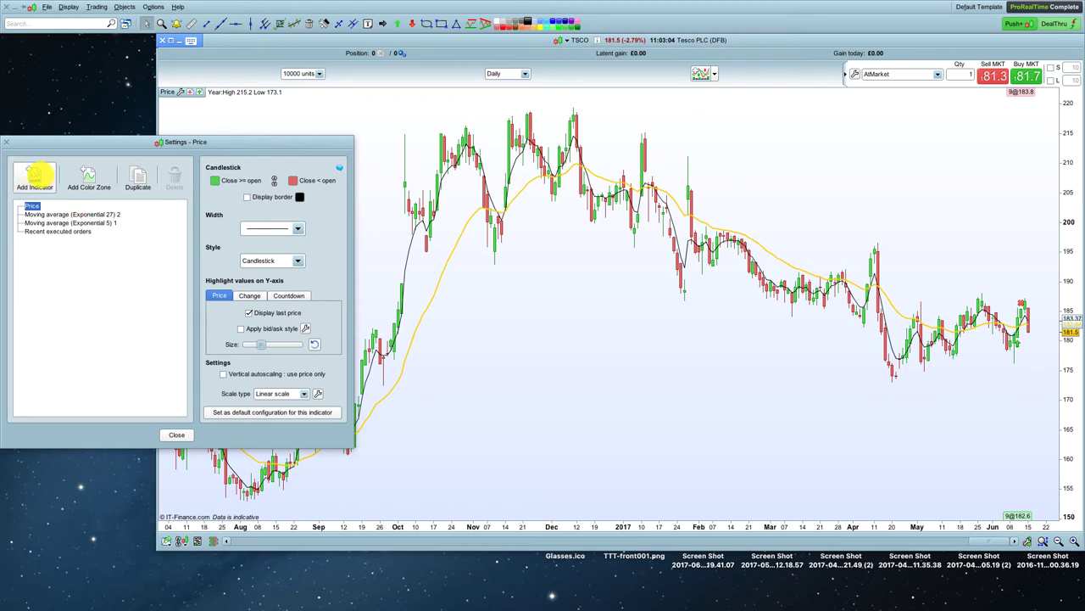
# Add an orange 90-period exponential moving average, keeping the default line width
pyautogui.click(34, 175)
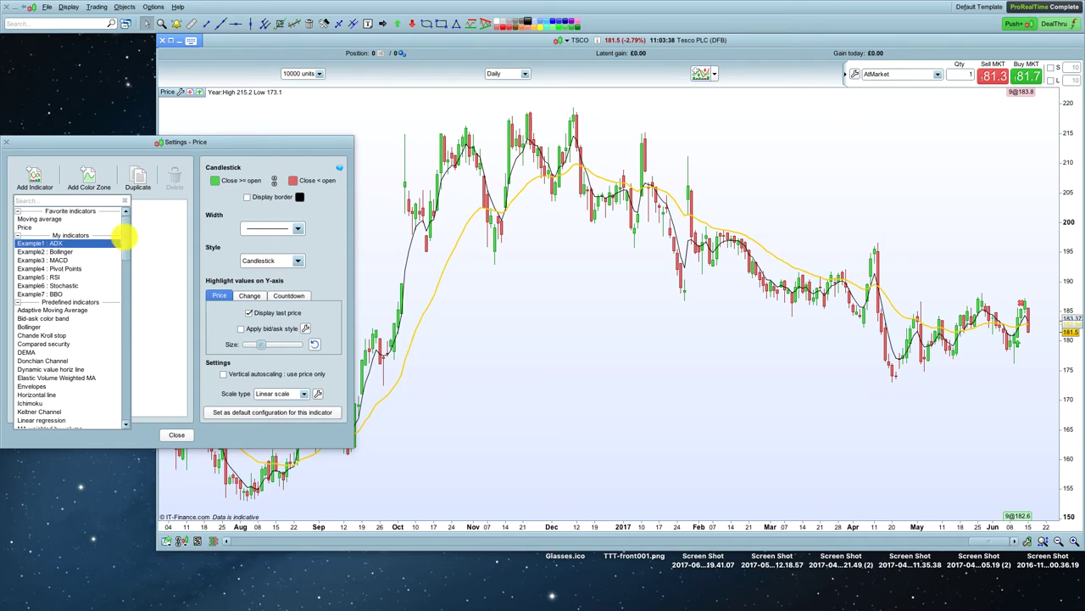
pyautogui.moveTo(126, 230)
pyautogui.mouseDown()
pyautogui.moveTo(126, 286)
pyautogui.moveTo(126, 223)
pyautogui.mouseUp()
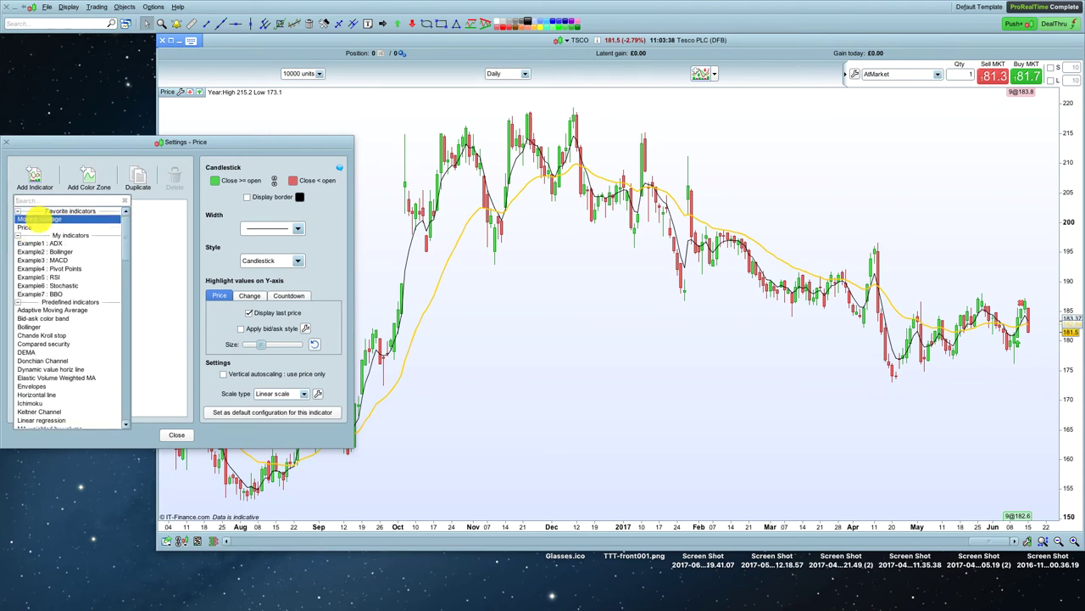
pyautogui.doubleClick(39, 219)
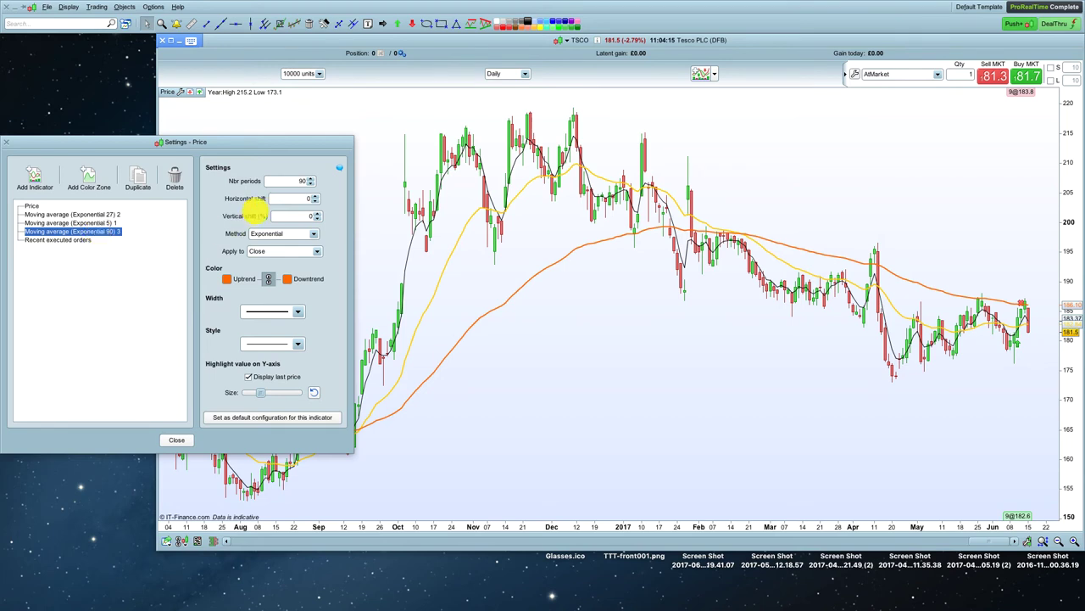
pyautogui.click(291, 182)
pyautogui.click(293, 233)
pyautogui.click(289, 252)
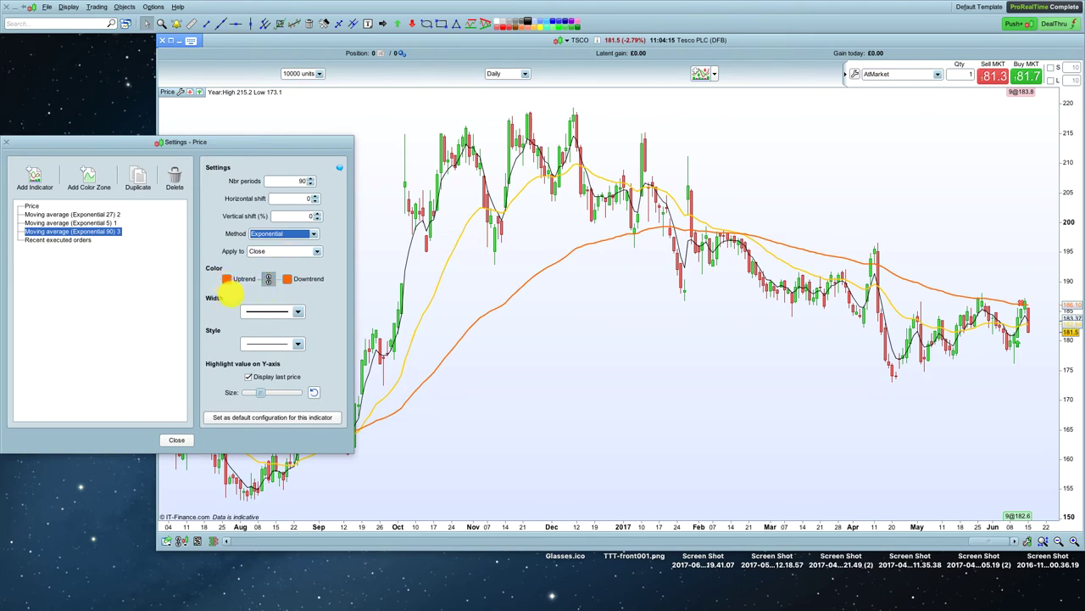
pyautogui.click(269, 311)
pyautogui.click(223, 323)
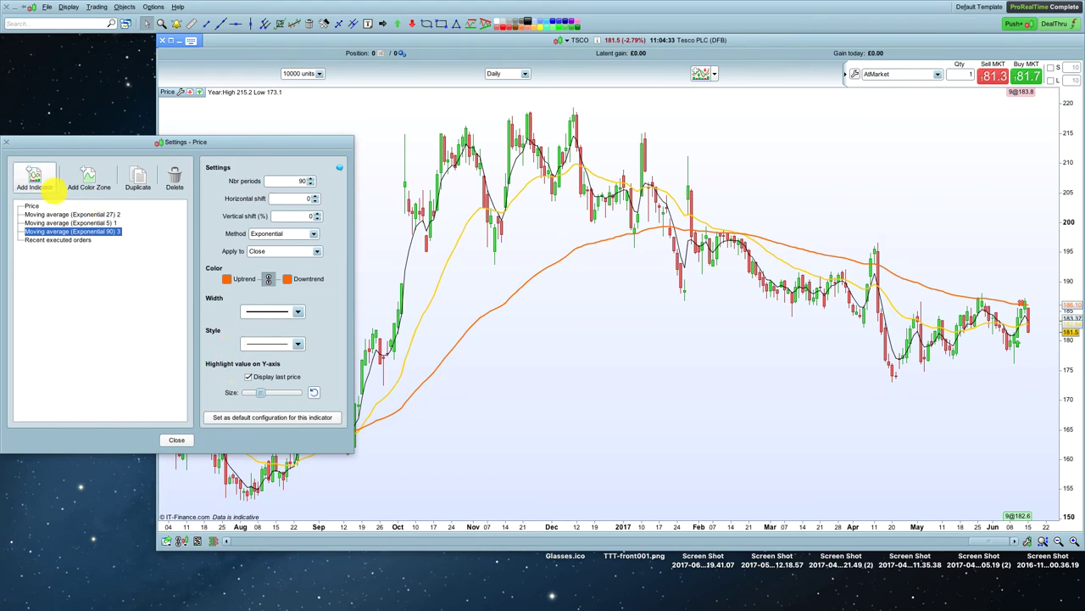
# Add a 200-period exponential moving average coloured blue
pyautogui.click(32, 178)
pyautogui.click(39, 219)
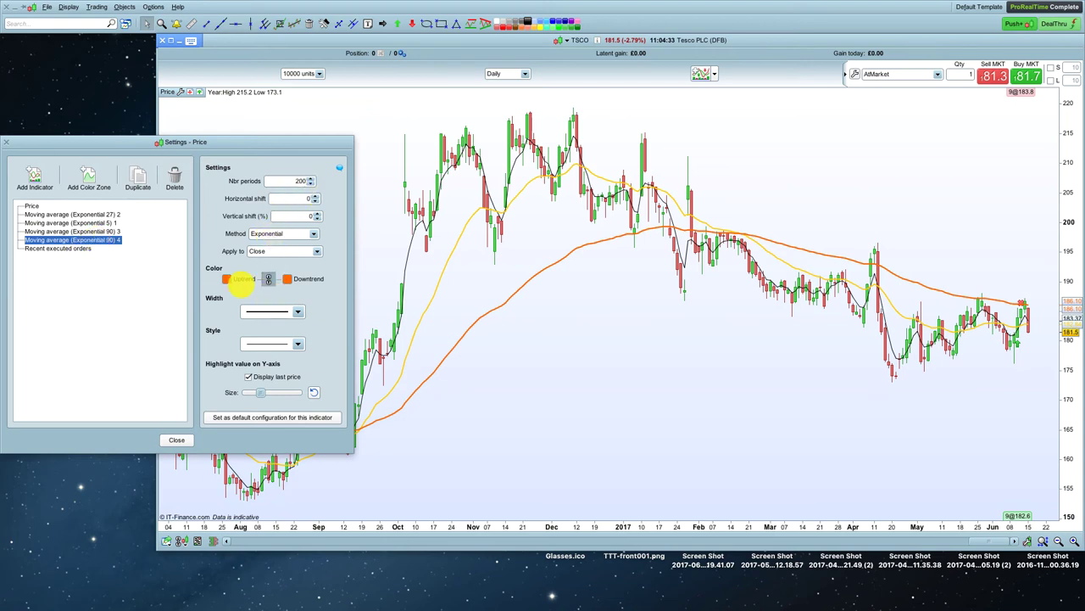
pyautogui.click(226, 279)
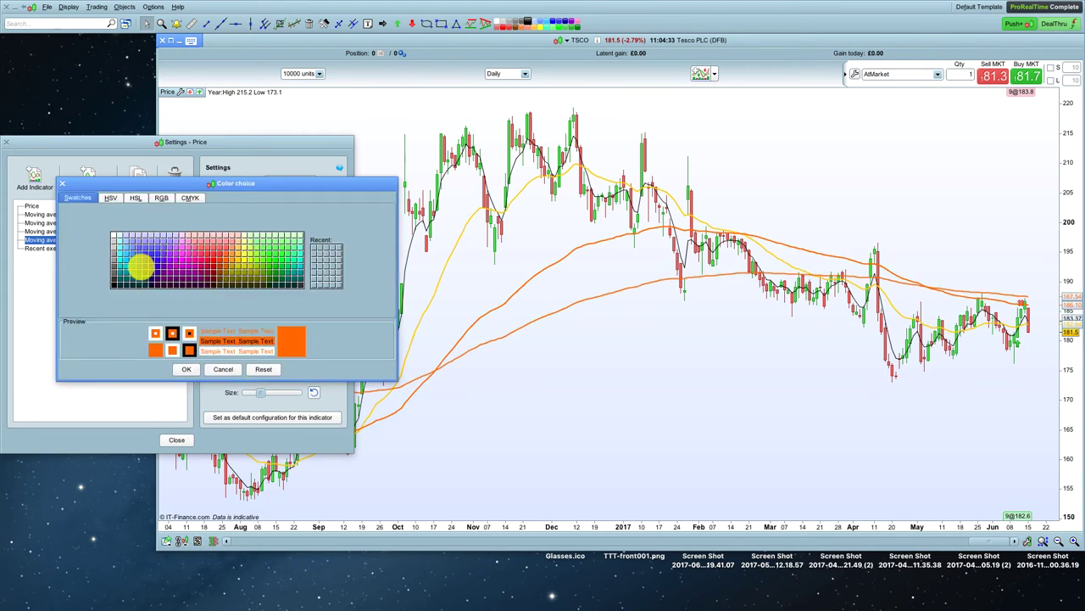
pyautogui.click(139, 265)
pyautogui.click(181, 369)
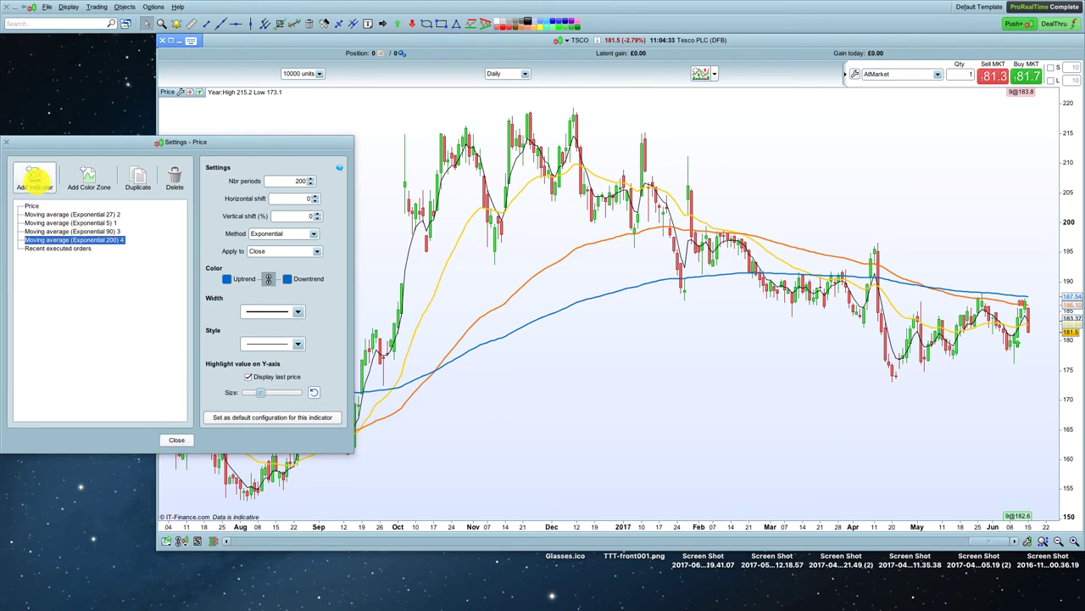
# Add a Donchian Channel with a 30-period setting to the Tesco chart
pyautogui.click(34, 178)
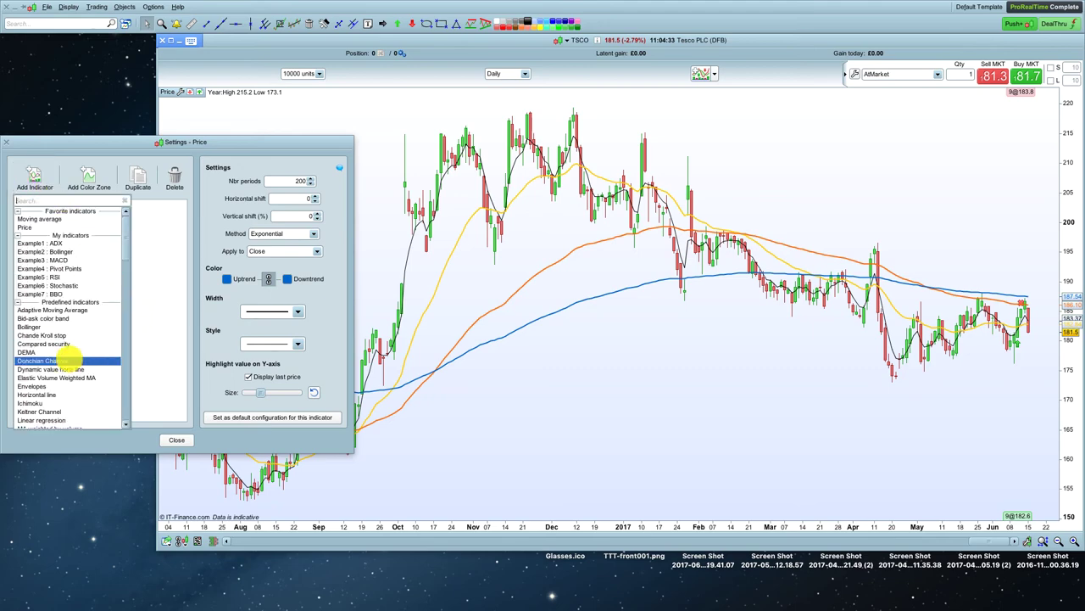
pyautogui.click(47, 360)
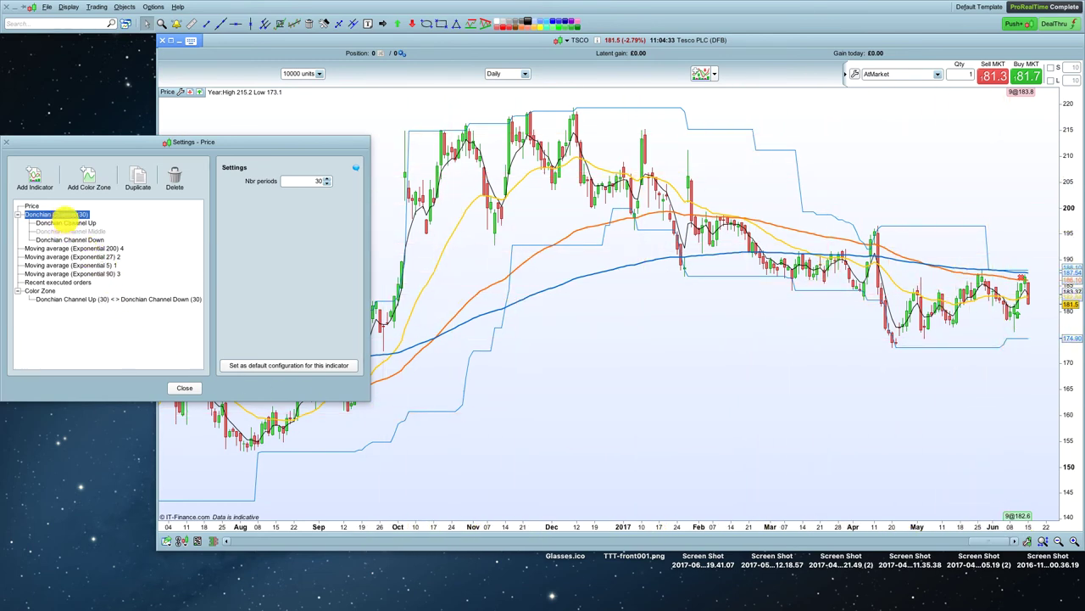
pyautogui.doubleClick(312, 181)
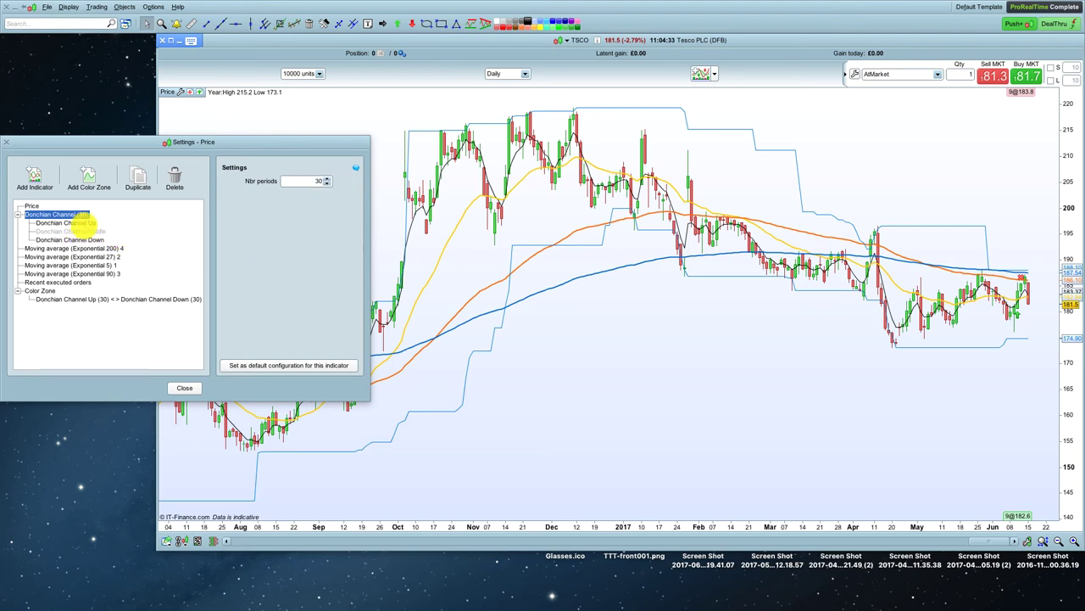
pyautogui.click(88, 222)
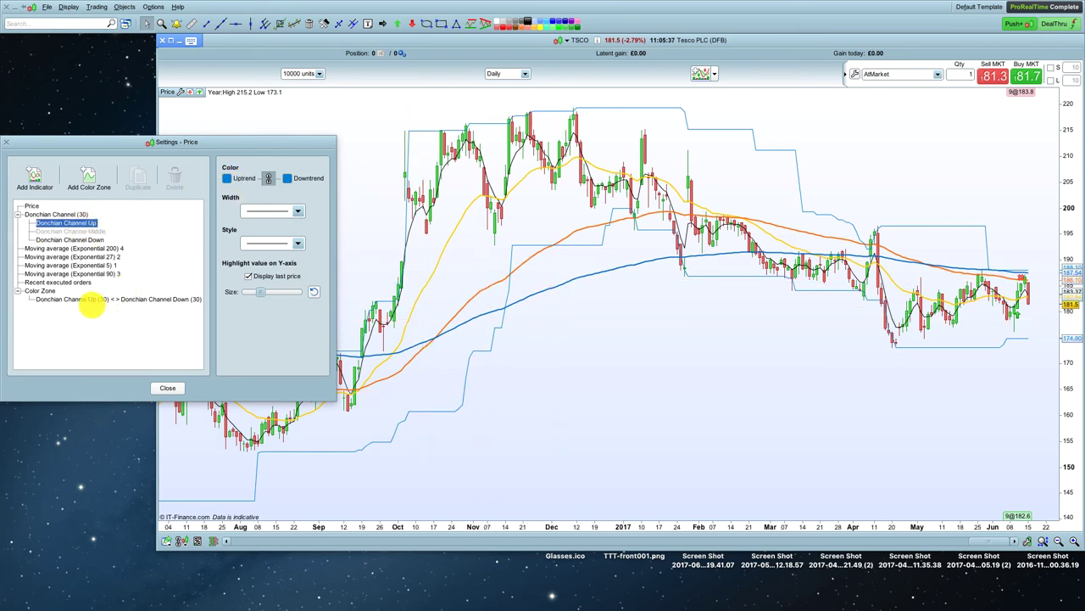
# Switch off the Donchian colour zone shading and close the Settings - Price dialog
pyautogui.click(97, 299)
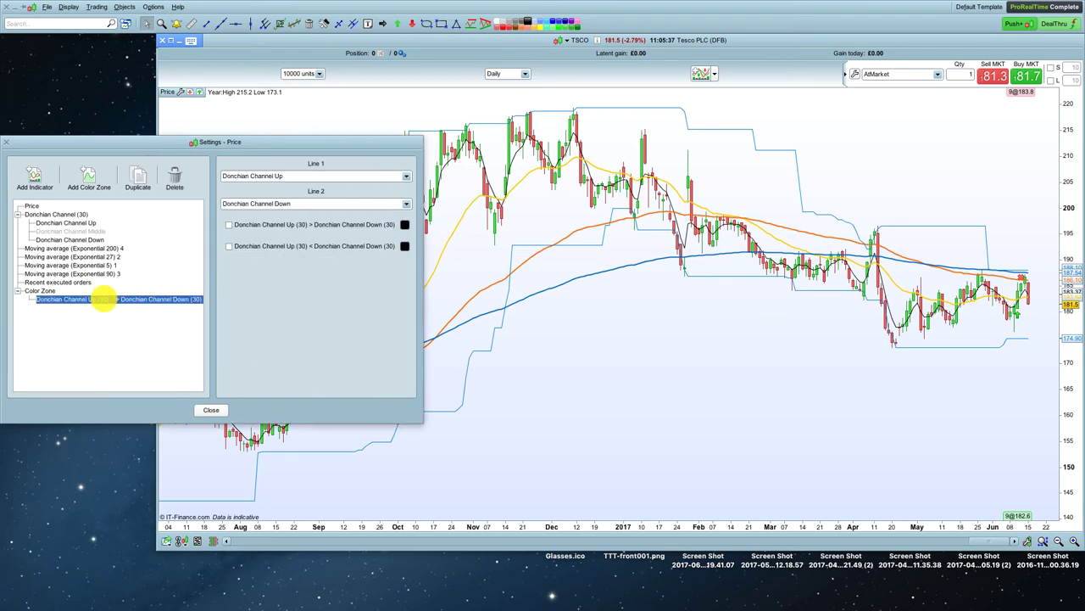
pyautogui.click(228, 224)
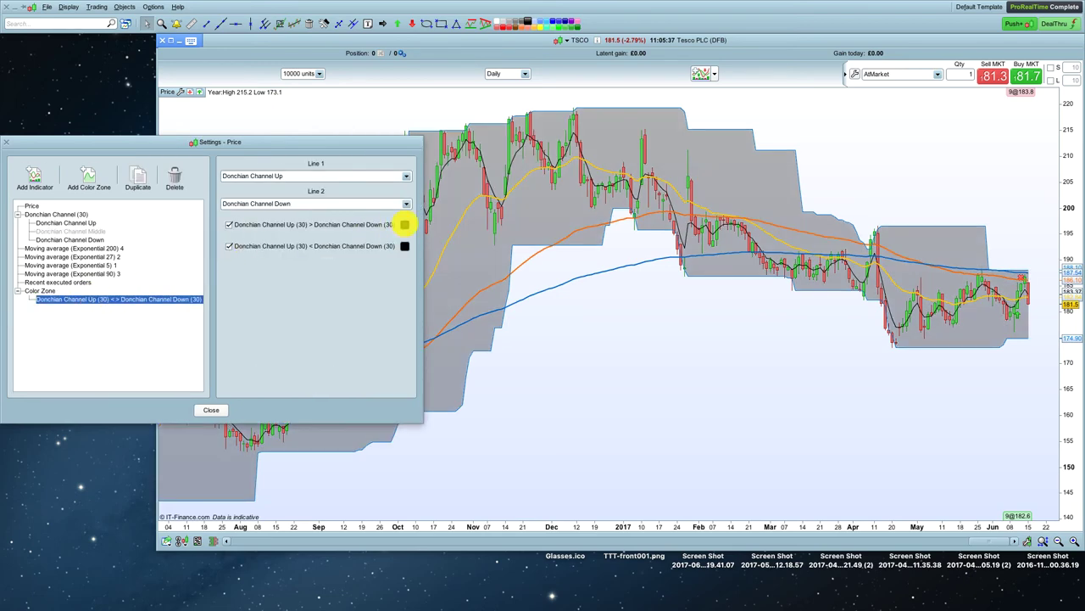
pyautogui.click(405, 224)
pyautogui.click(393, 315)
pyautogui.click(228, 224)
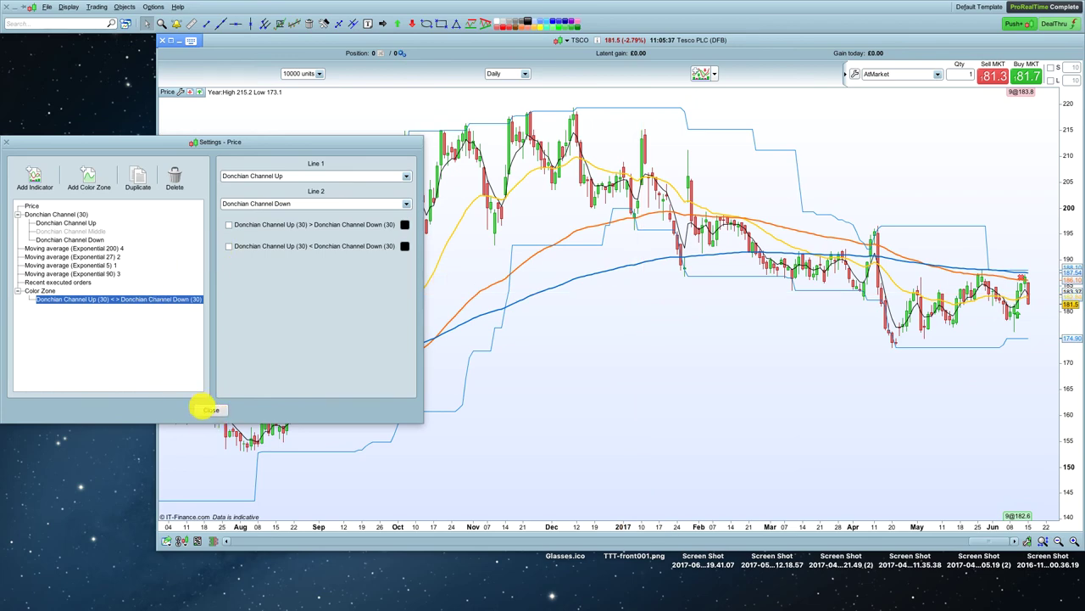
pyautogui.click(211, 410)
# Turn on the horizontal and vertical grid in the chart settings
pyautogui.moveTo(749, 359); pyautogui.dragTo(731, 242)
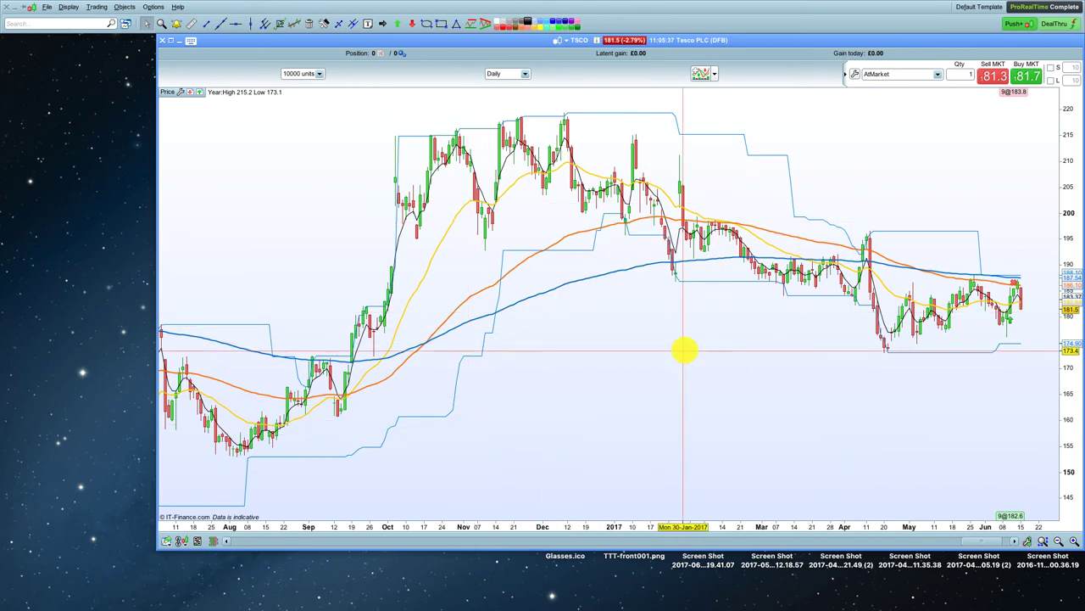
pyautogui.scroll(-2, 625, 331)
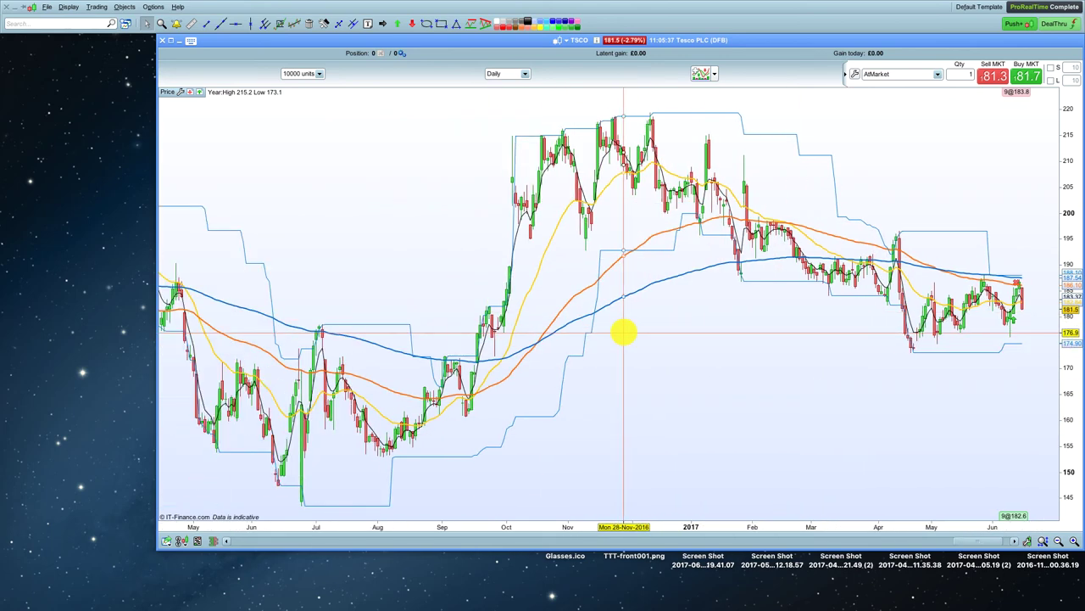
pyautogui.scroll(-2, 623, 332)
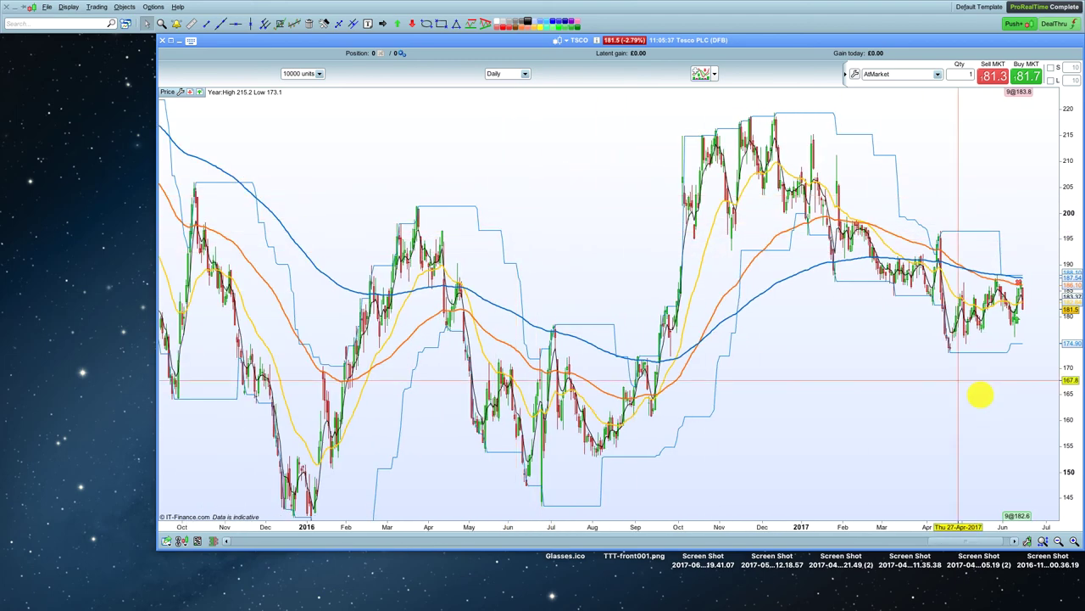
pyautogui.scroll(2, 921, 388)
pyautogui.rightClick(701, 365)
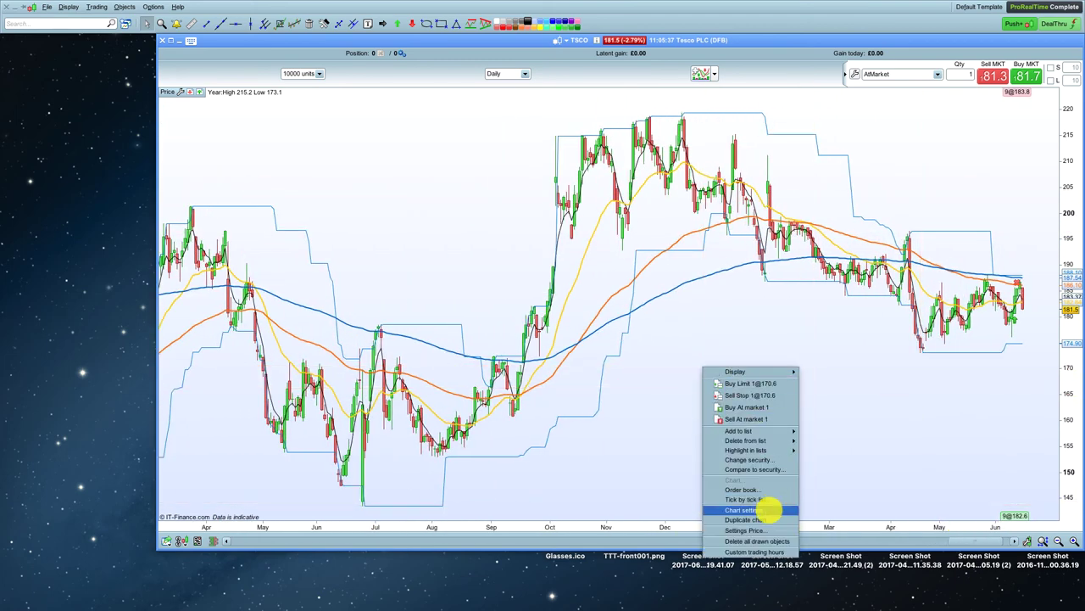
pyautogui.click(744, 510)
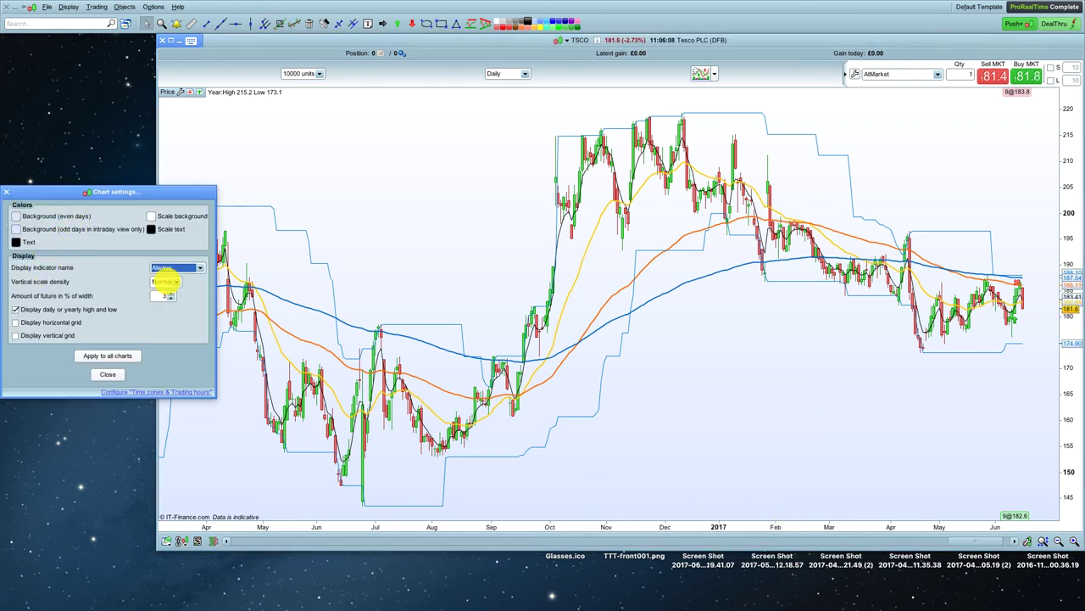
pyautogui.click(15, 322)
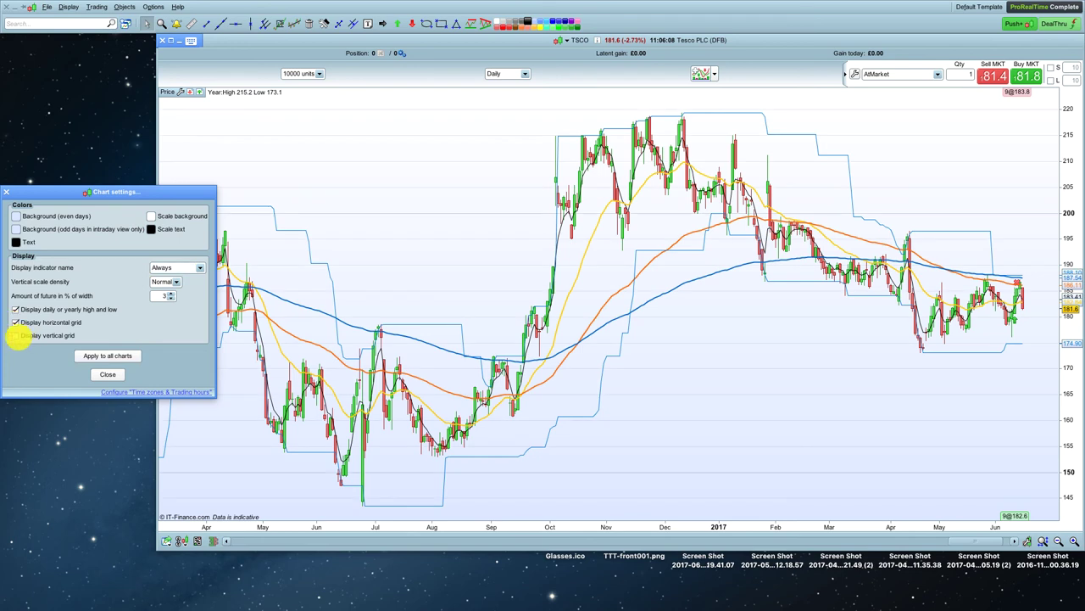
pyautogui.click(16, 335)
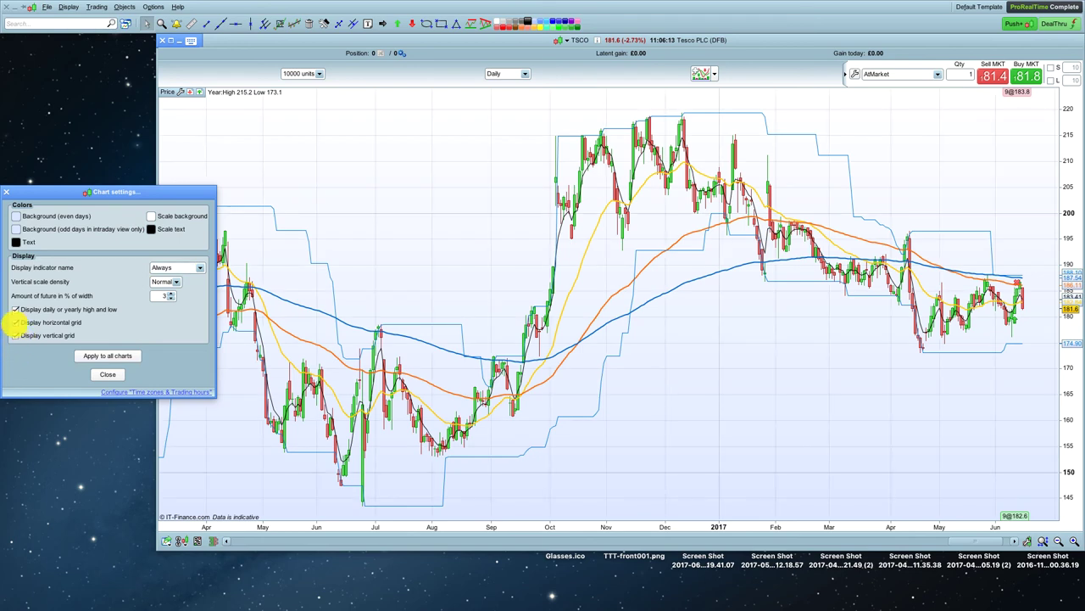
pyautogui.click(15, 321)
pyautogui.click(16, 321)
pyautogui.click(15, 335)
pyautogui.click(107, 374)
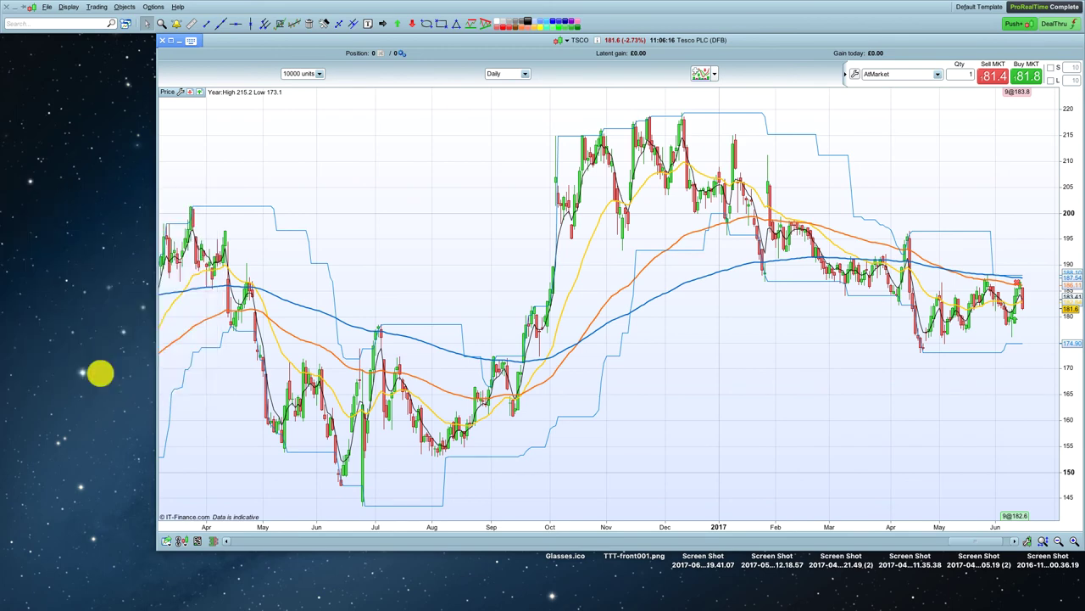
pyautogui.rightClick(790, 361)
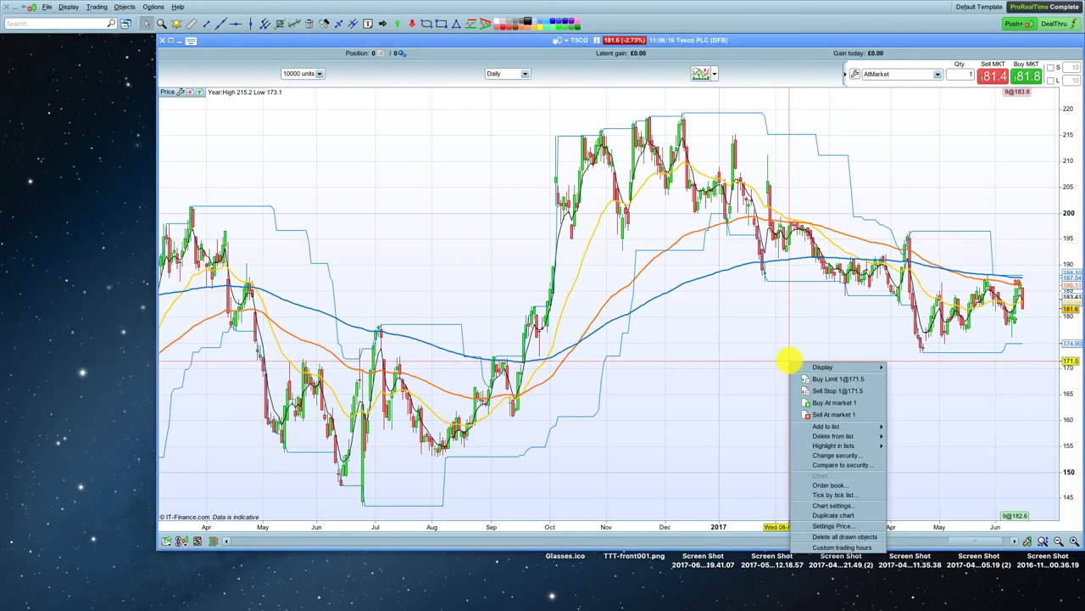
pyautogui.rightClick(695, 303)
pyautogui.rightClick(696, 301)
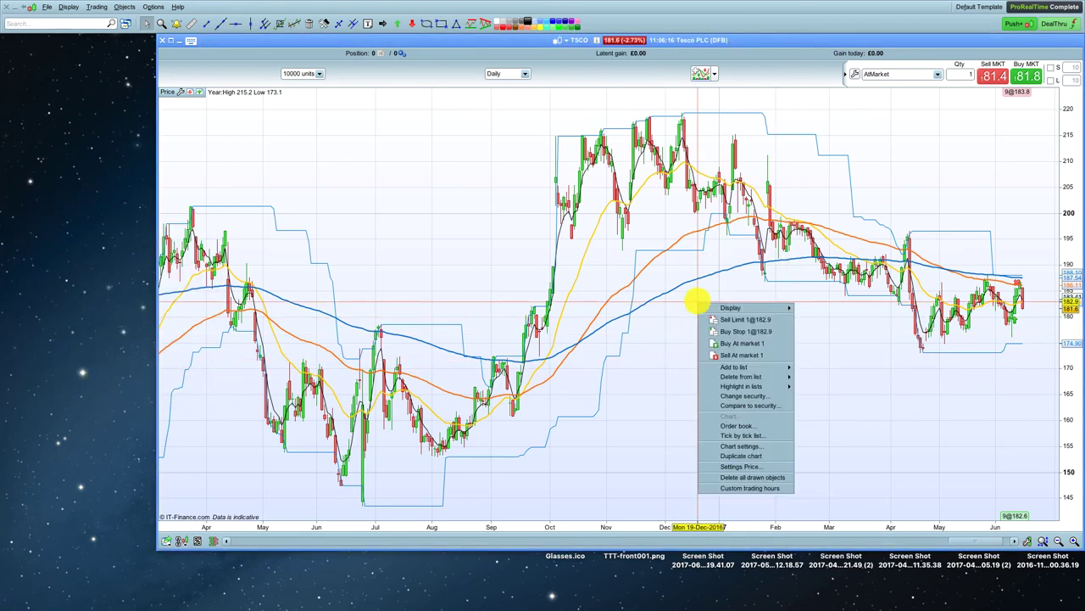
pyautogui.rightClick(679, 314)
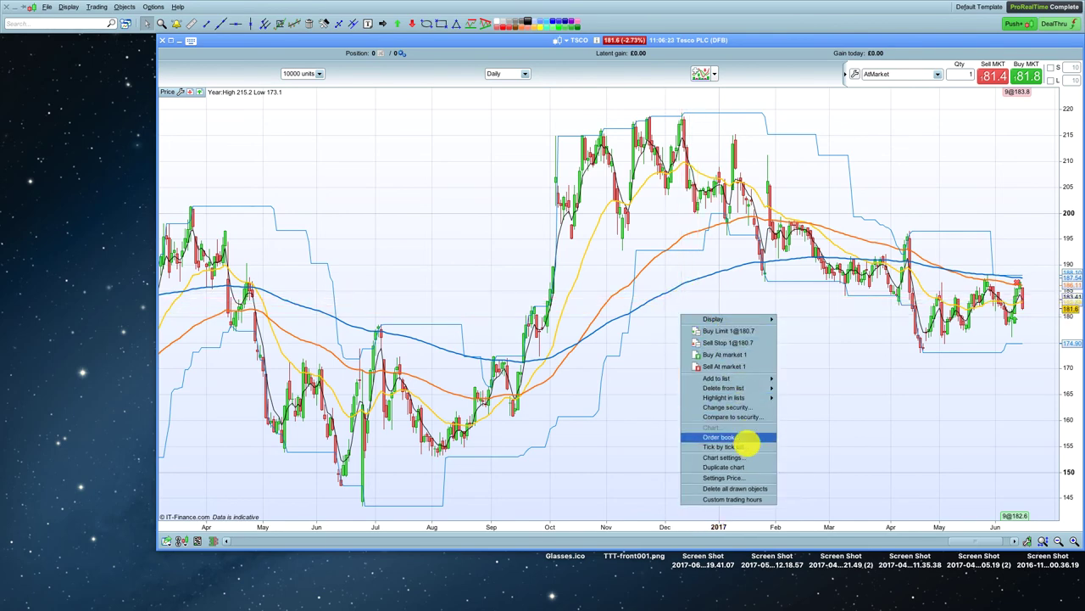
pyautogui.click(732, 479)
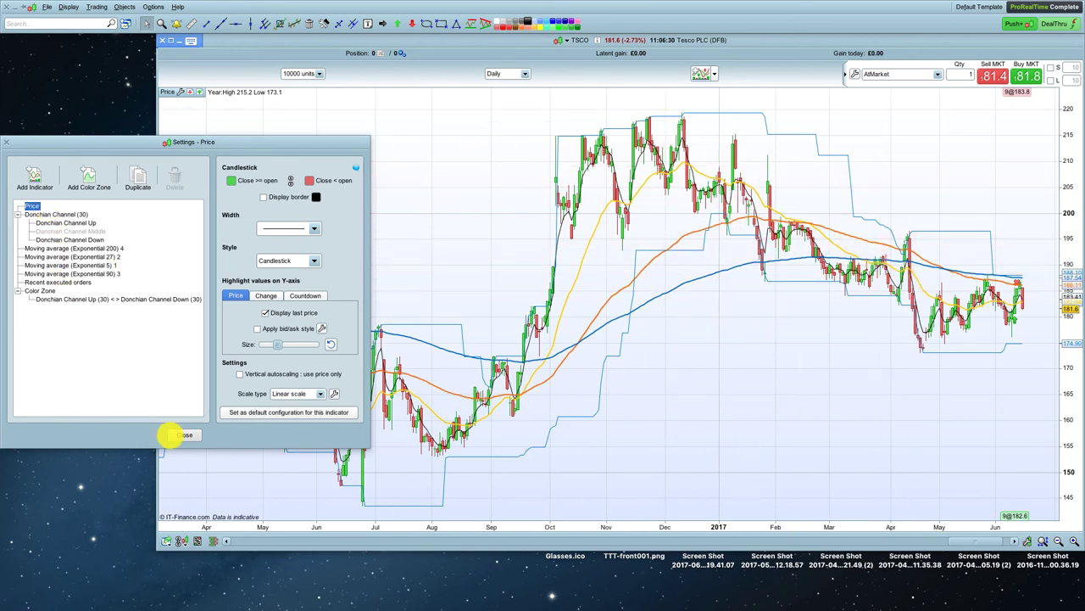
pyautogui.click(172, 435)
pyautogui.rightClick(697, 325)
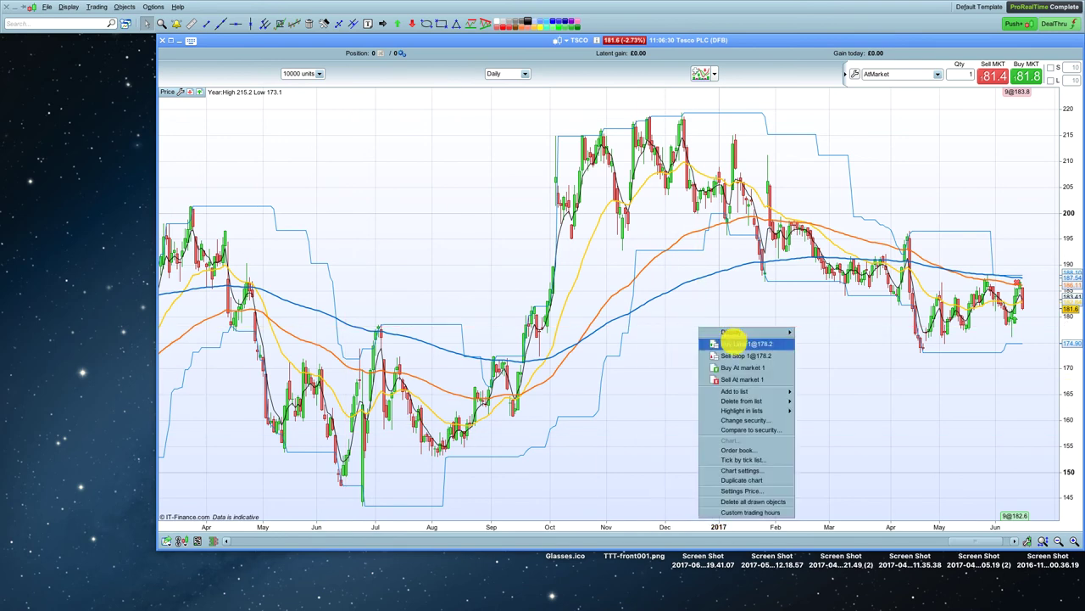
pyautogui.click(746, 470)
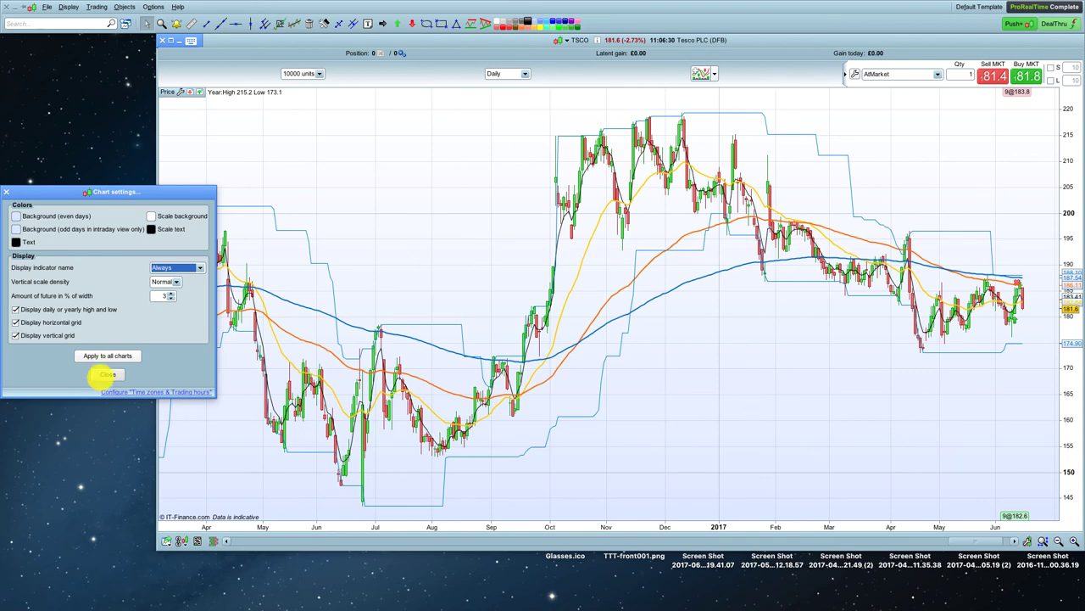
pyautogui.click(106, 374)
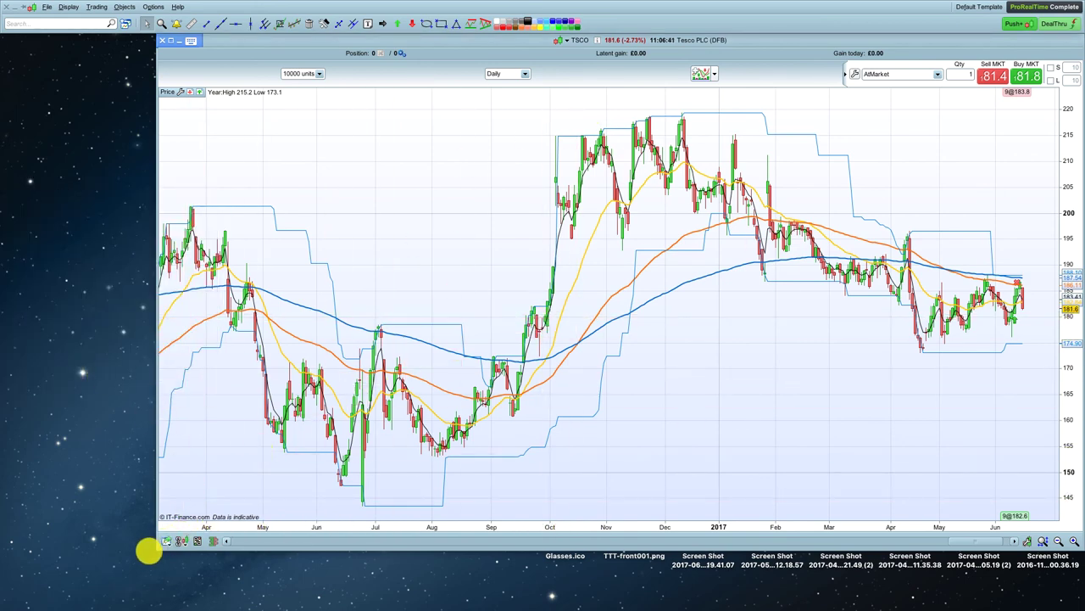
# Resize the chart window, switch to Amazon.com Inc (All Sessions) (DFB), and zoom in
pyautogui.moveTo(156, 550); pyautogui.dragTo(5, 517)
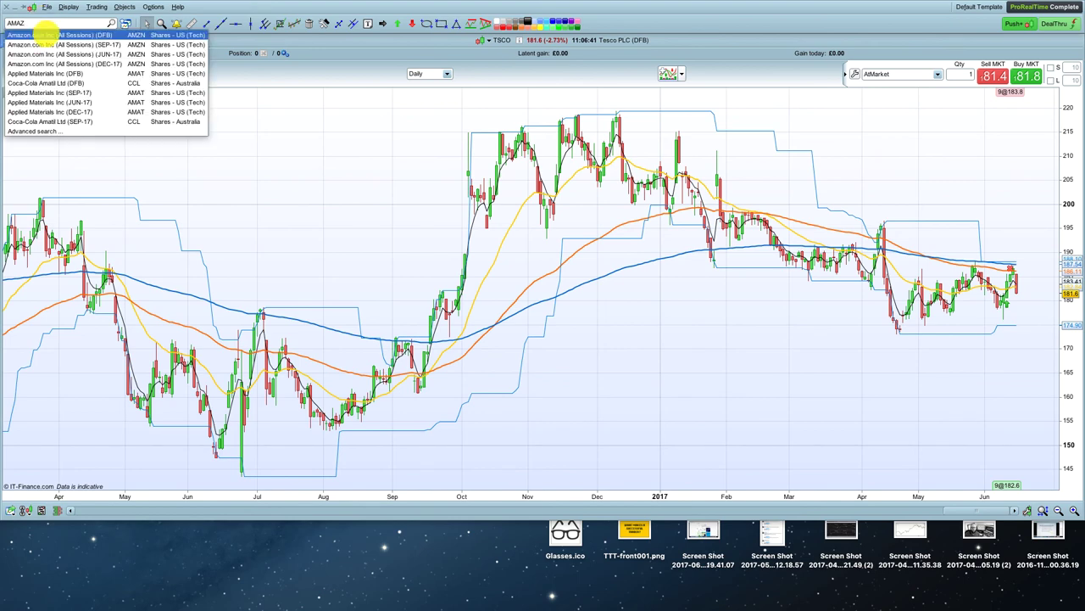
pyautogui.click(47, 34)
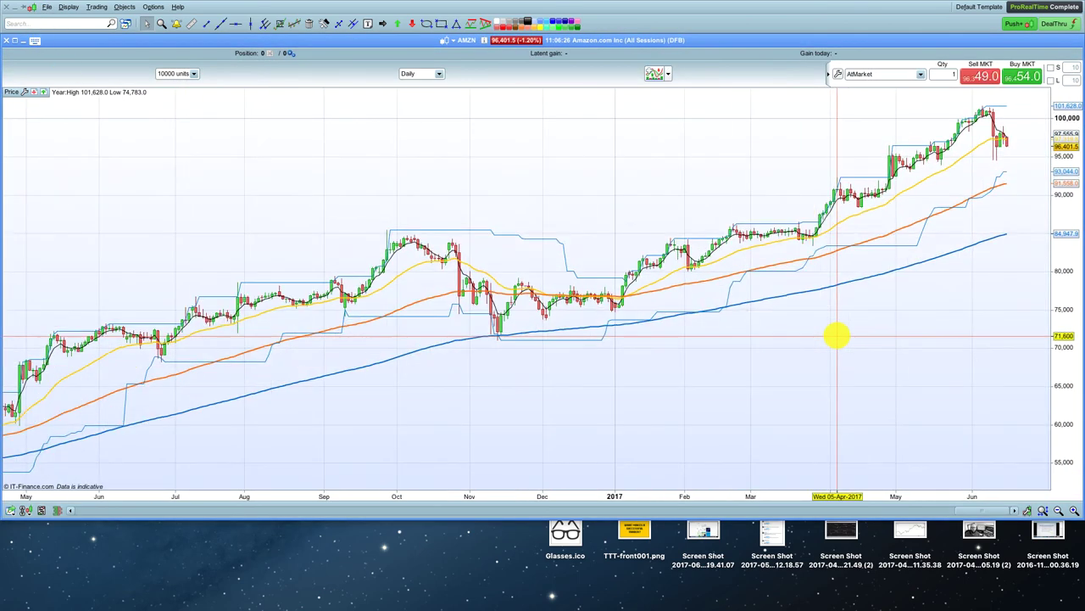
pyautogui.scroll(2, 836, 333)
pyautogui.scroll(2, 756, 342)
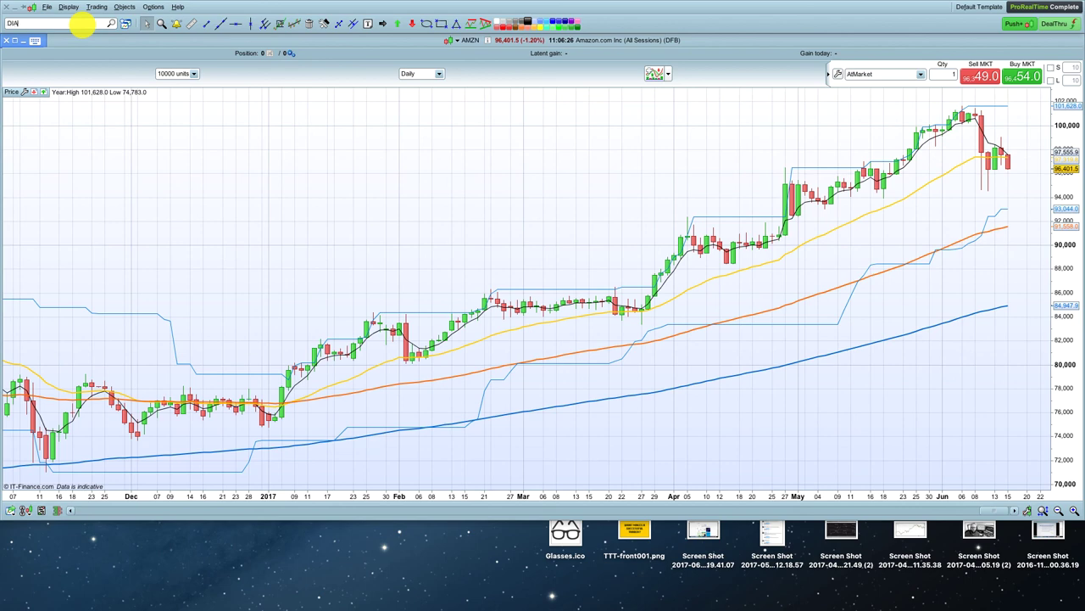
# Load Diageo PLC (DFB) into the chart and zoom out
pyautogui.click(73, 33)
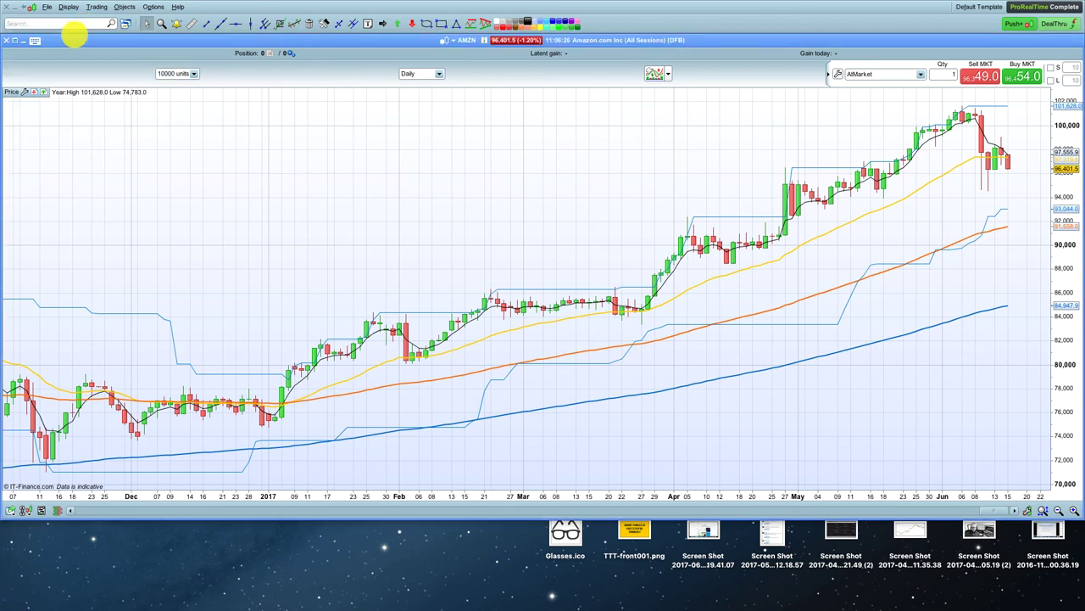
pyautogui.scroll(-5, 828, 350)
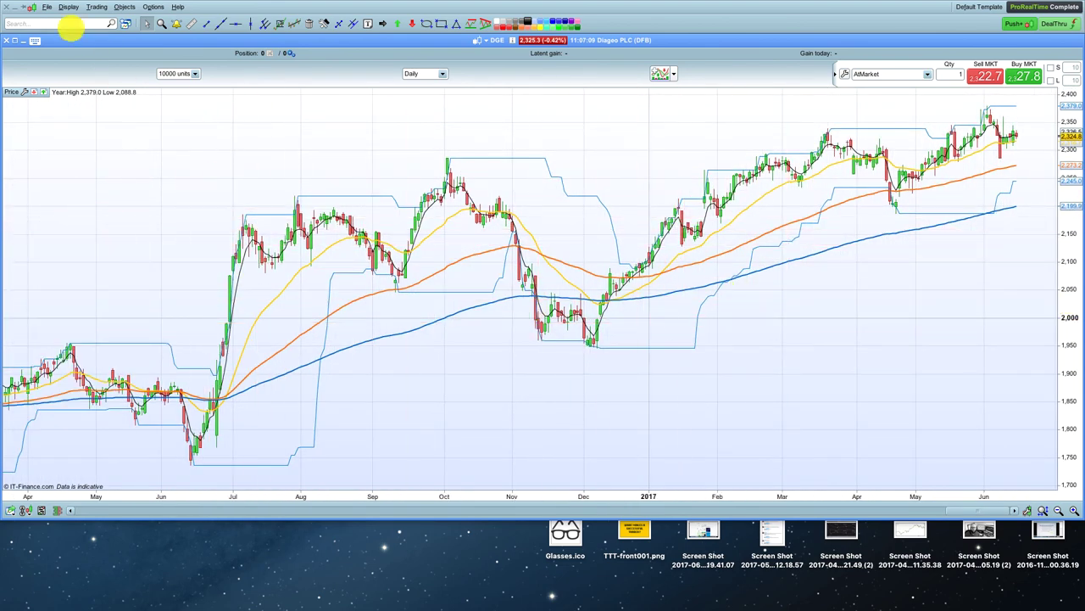
pyautogui.click(71, 26)
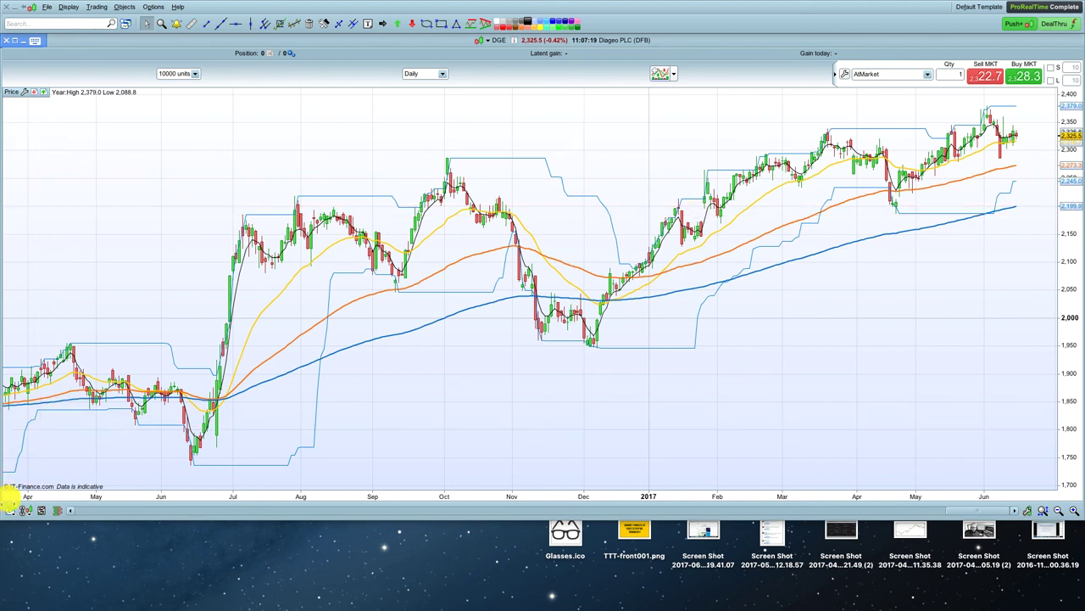
# Shrink the Diageo chart window in two drags to reveal the desktop
pyautogui.moveTo(4, 515); pyautogui.dragTo(382, 418)
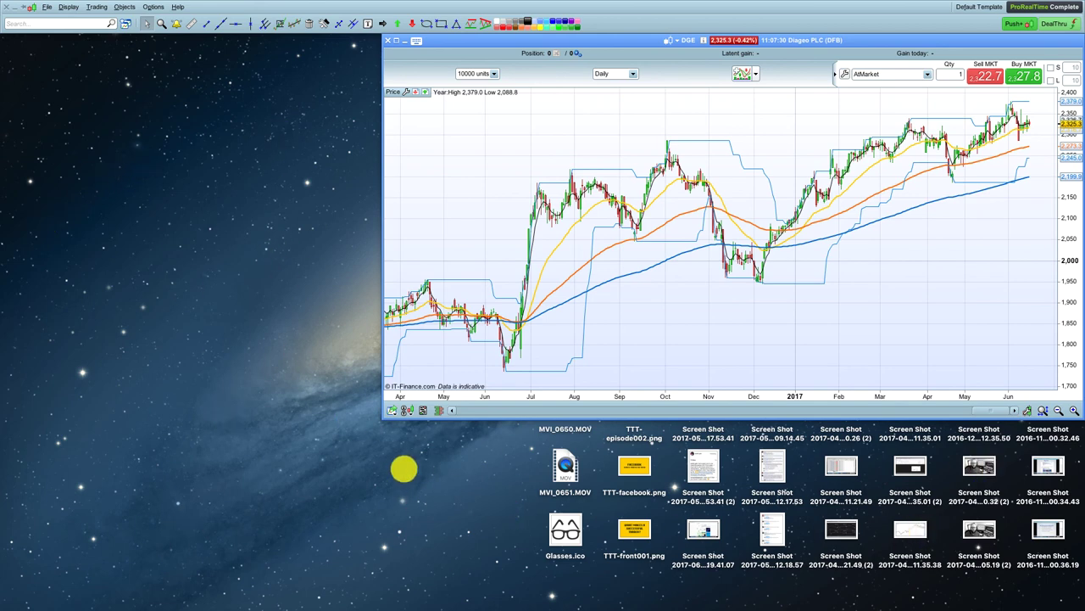
pyautogui.moveTo(376, 426); pyautogui.dragTo(473, 368)
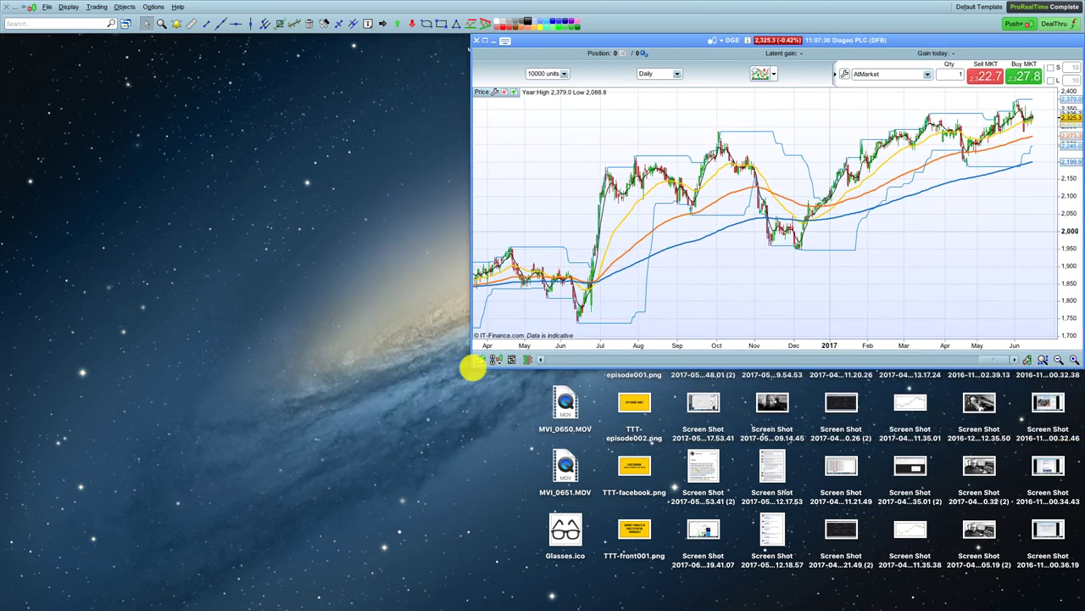